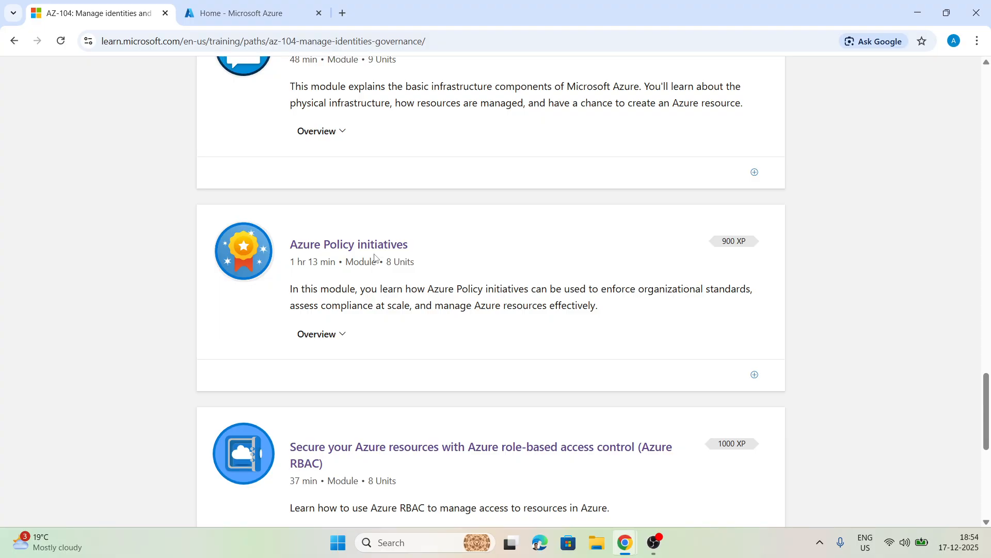
Step: Switch to the Azure portal and start a new policy assignment in the Policy service
key("ctrl+Tab")
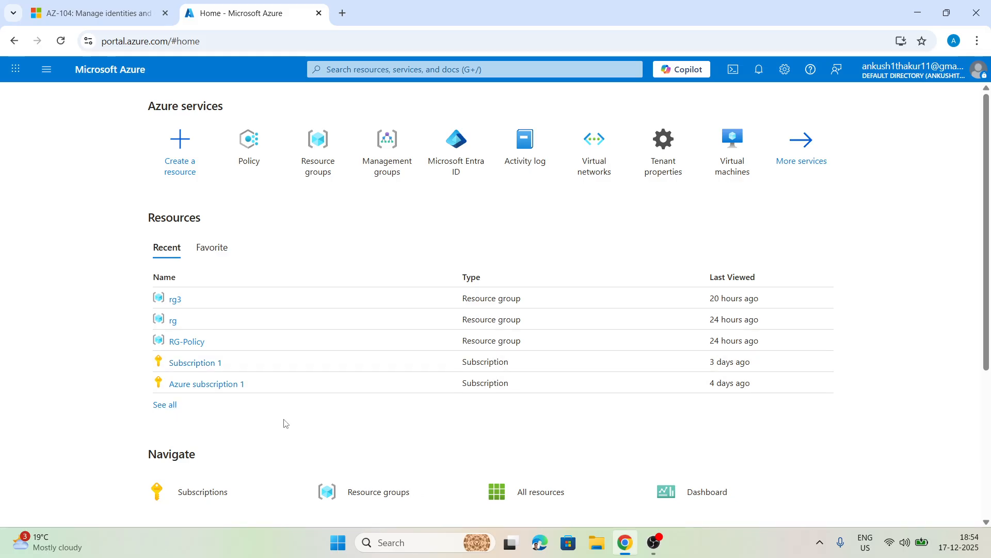
left_click(243, 146)
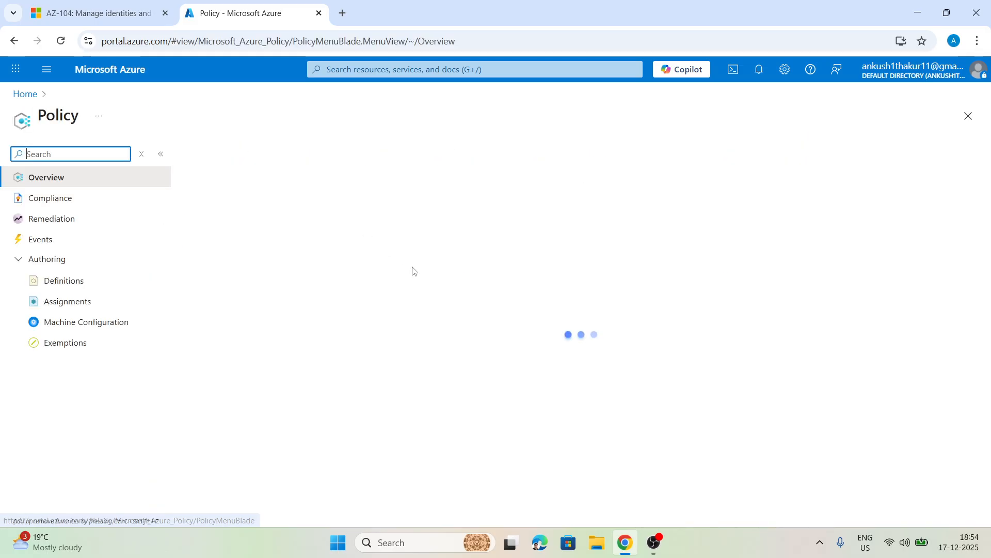
left_click(56, 306)
left_click(226, 159)
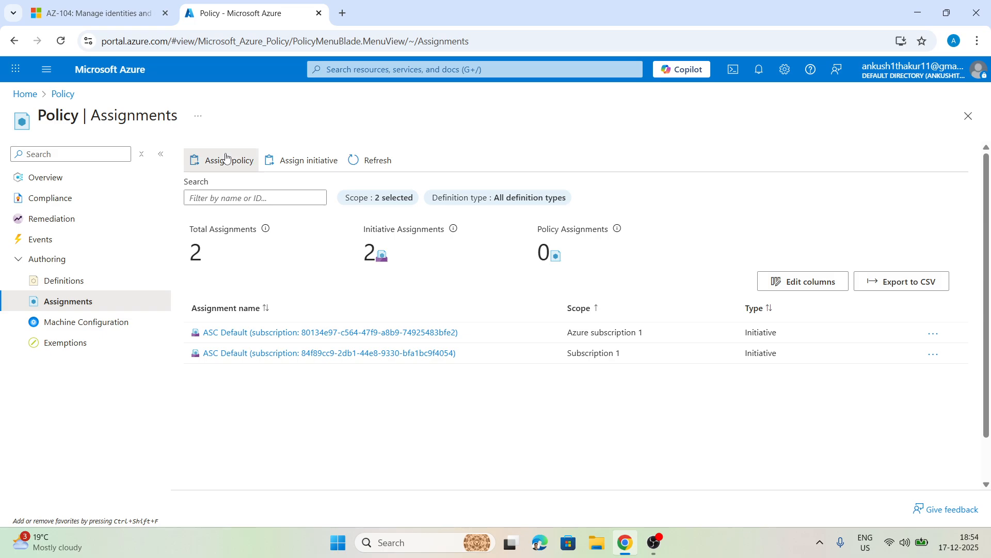
Step: Set the assignment's scope to Subscription 1 under the Test management group
left_click(503, 212)
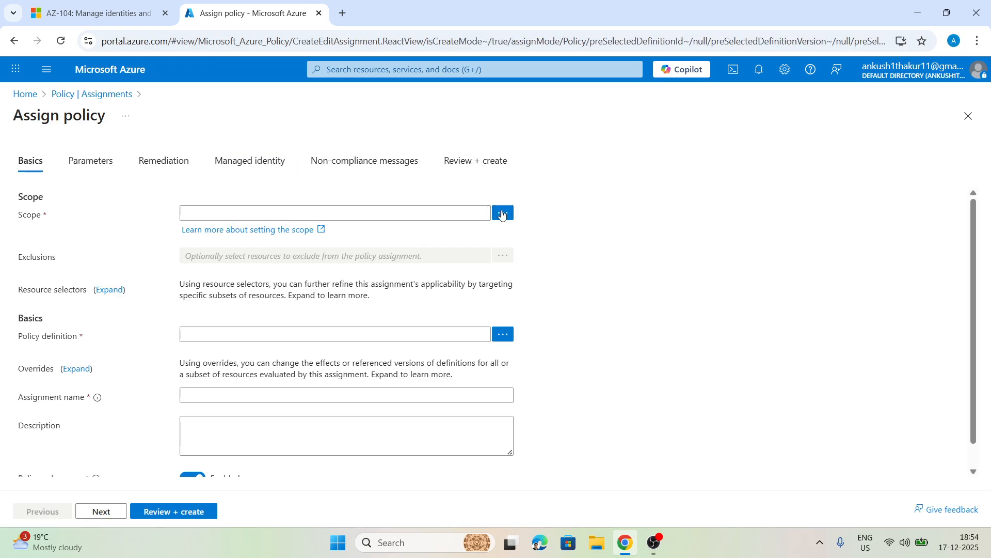
left_click(659, 175)
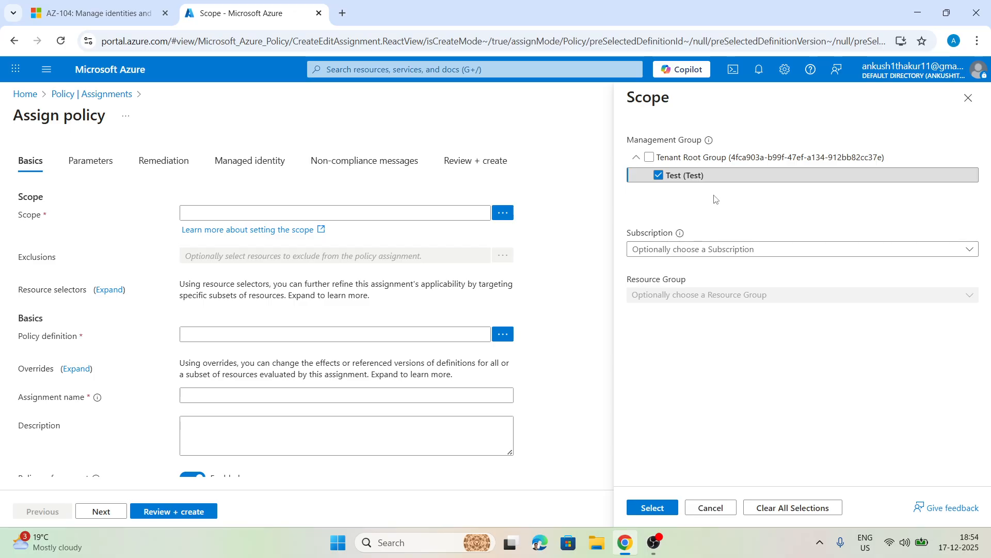
left_click(682, 249)
left_click(661, 293)
left_click(660, 365)
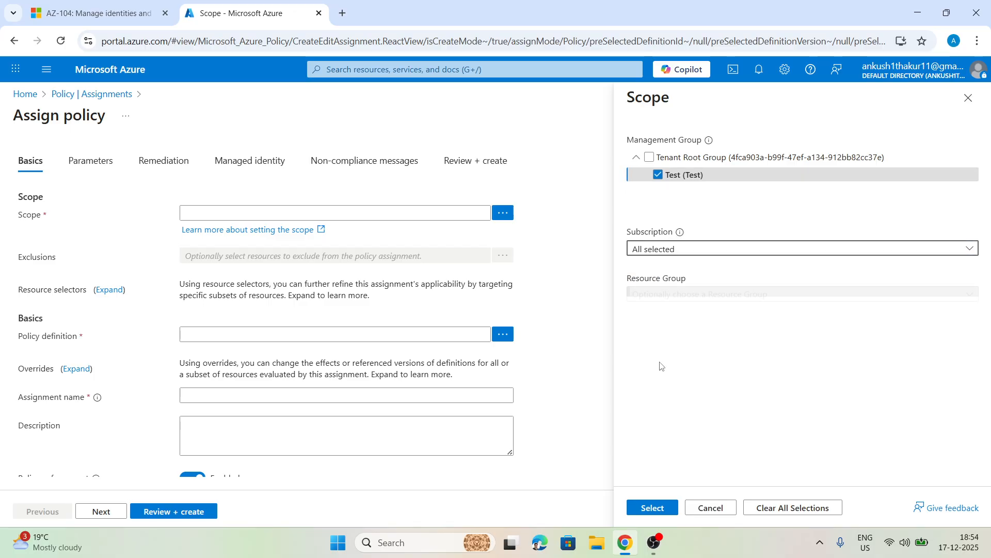
left_click(652, 508)
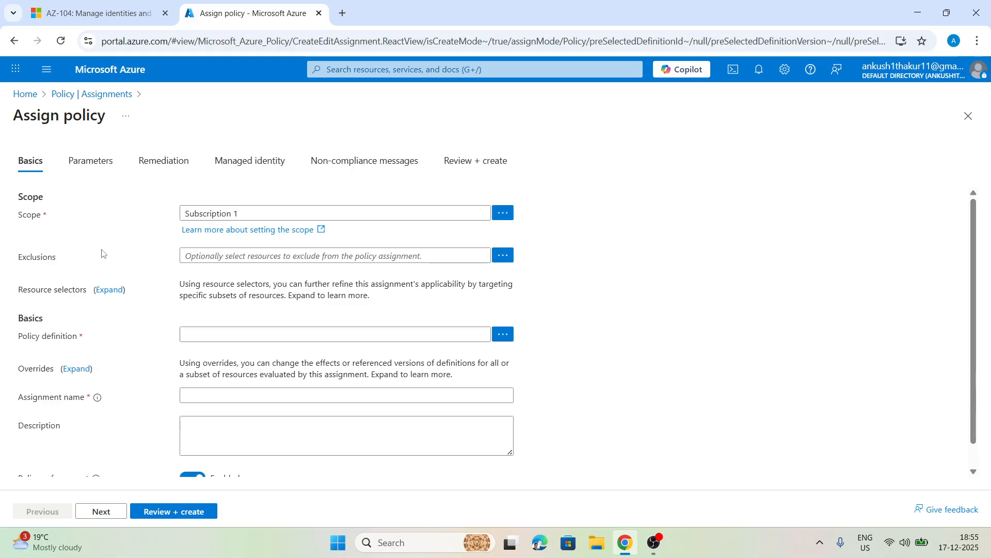
Step: Search the definitions for "size", add Allowed virtual machine size SKUs, and enter the description "Only allow b series"
left_click(496, 338)
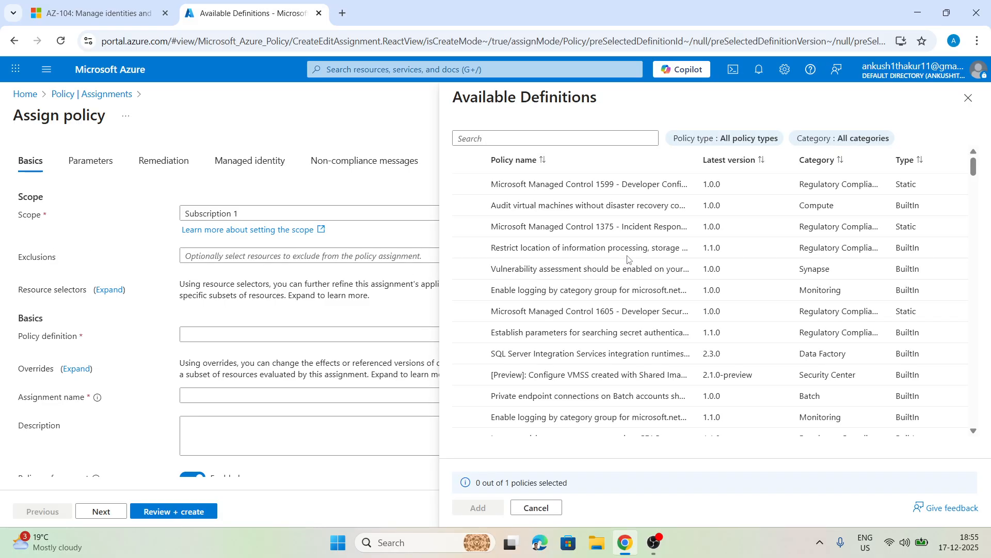
left_click(543, 138)
type("size")
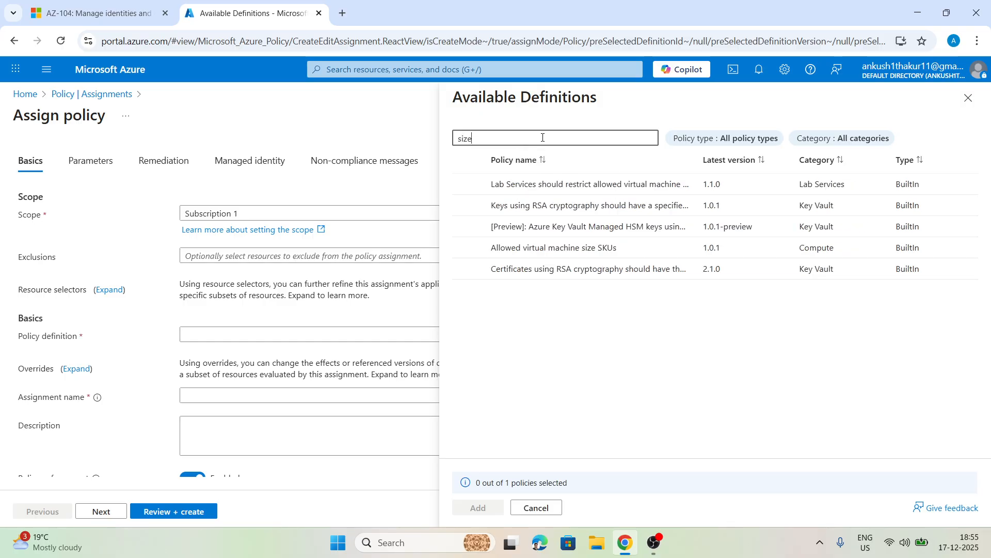
left_click(468, 249)
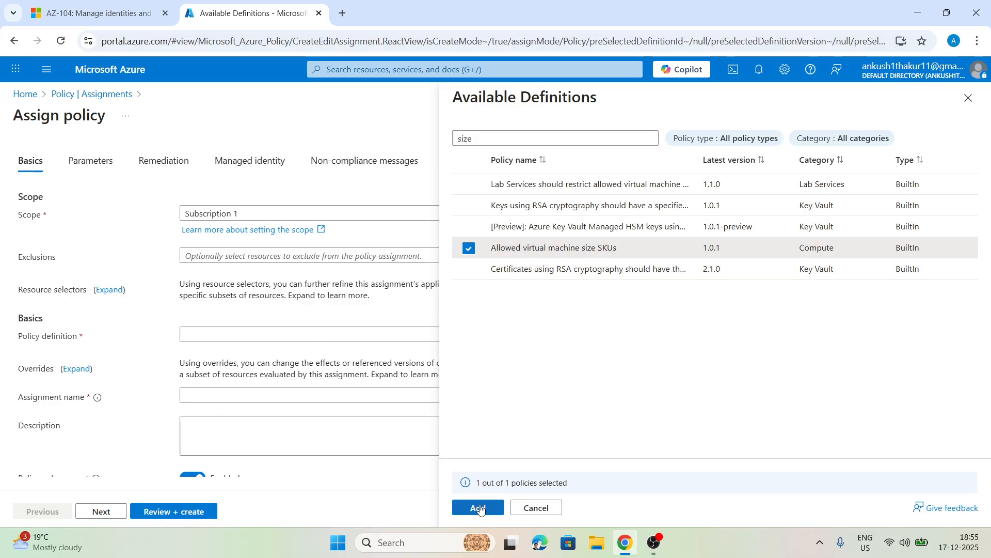
left_click(478, 507)
scroll(209, 405, "down", 1)
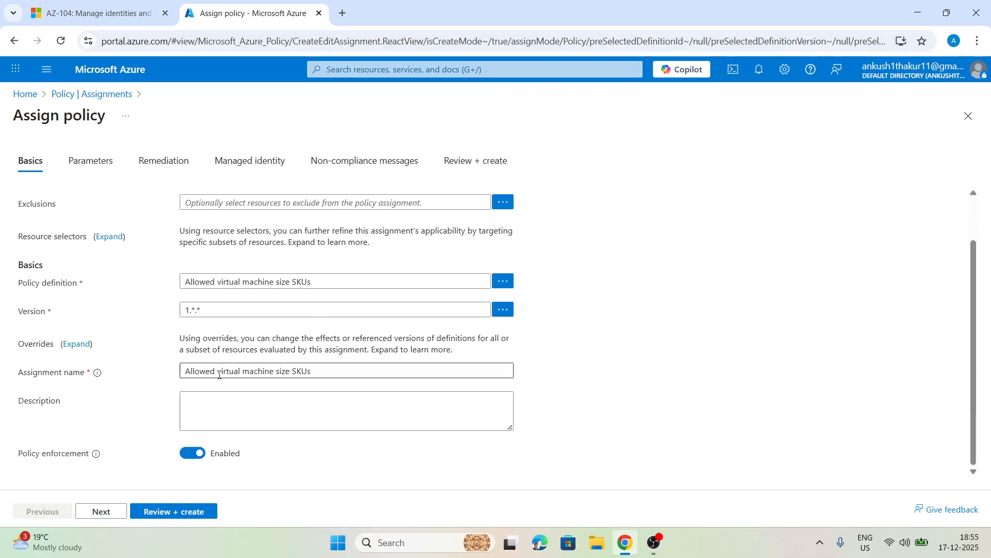
left_click(210, 406)
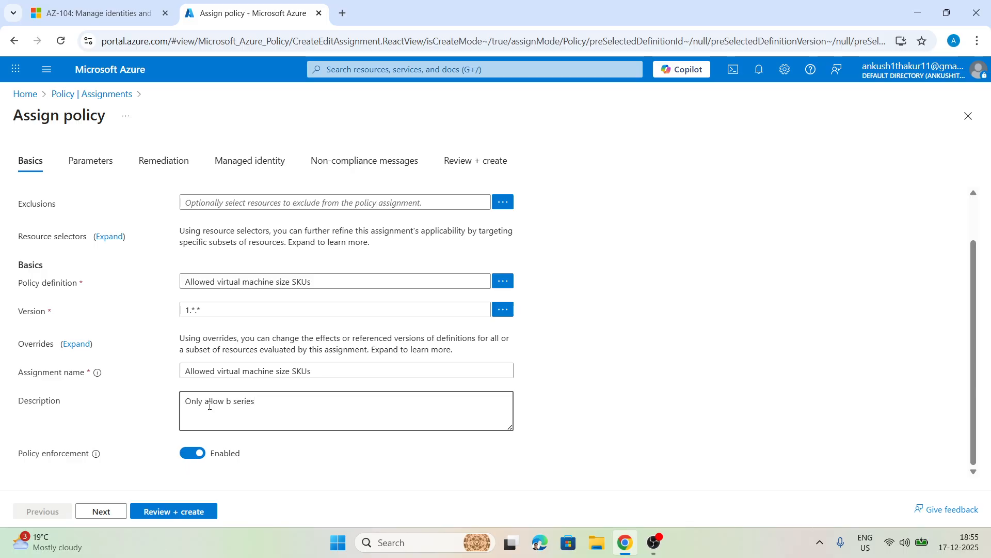
Step: Set the policy's Azure VM SKU parameter to Basic_A4 only
left_click(87, 507)
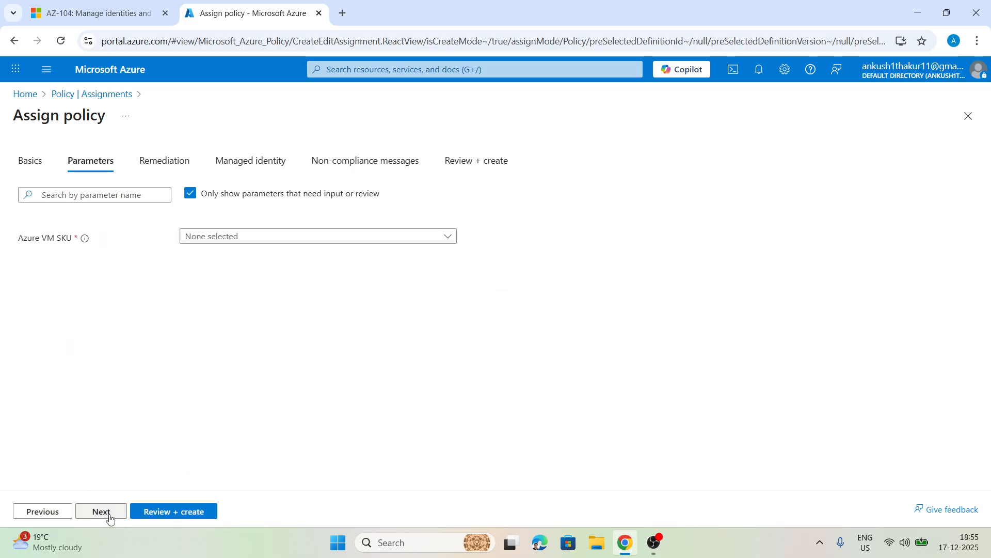
left_click(222, 233)
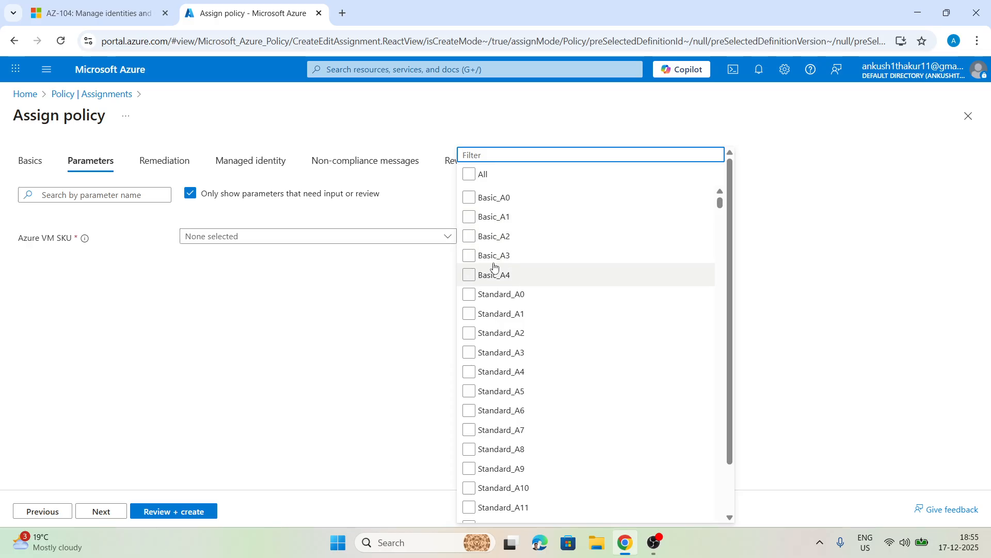
left_click(468, 279)
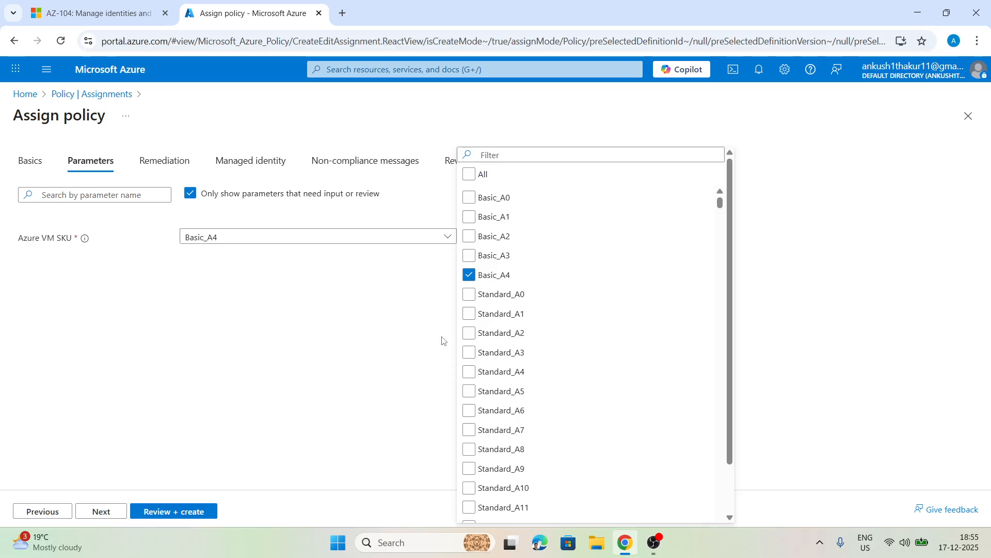
left_click(200, 400)
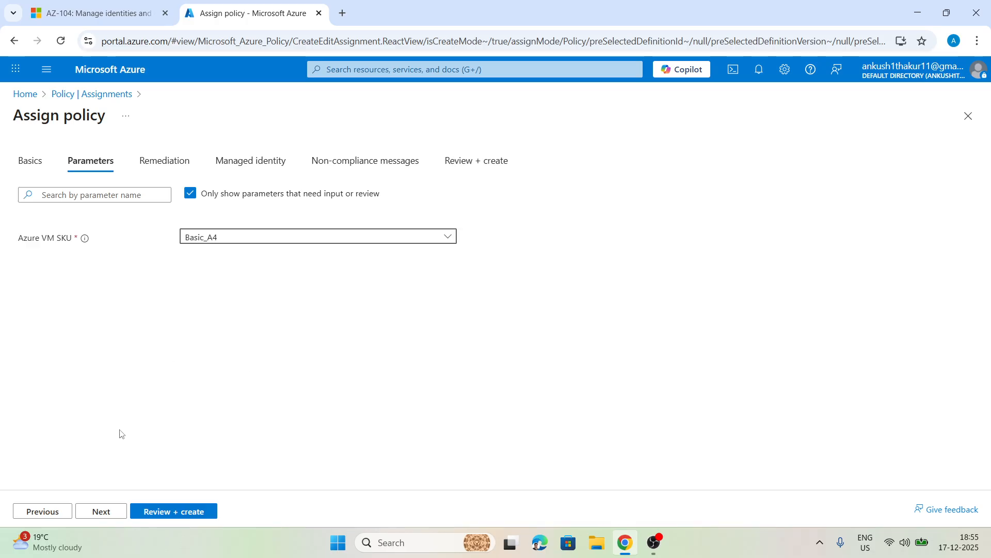
Step: Change the assignment's description to "Only allow Basic_A4", matching the selected SKU parameter
left_click(32, 161)
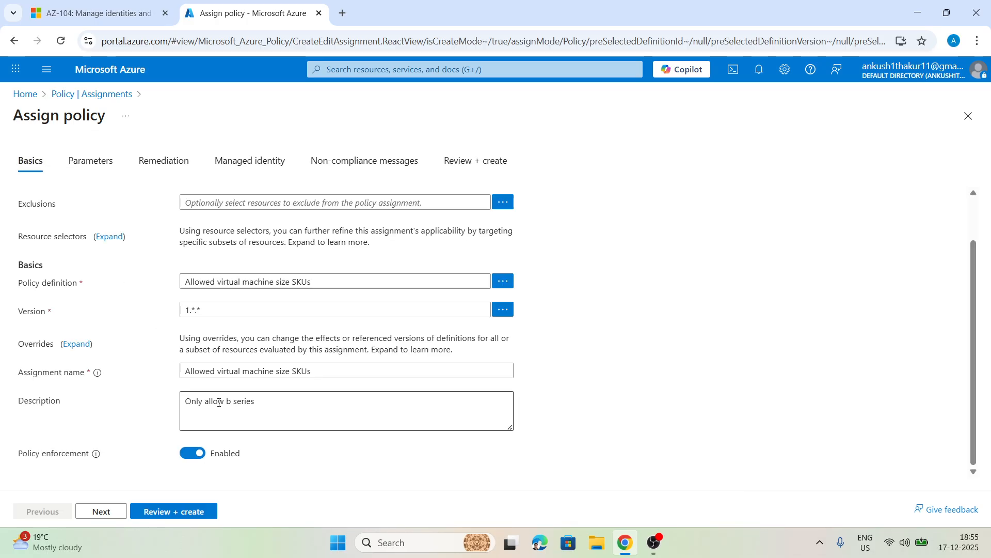
left_click(253, 402)
key("BackSpace")
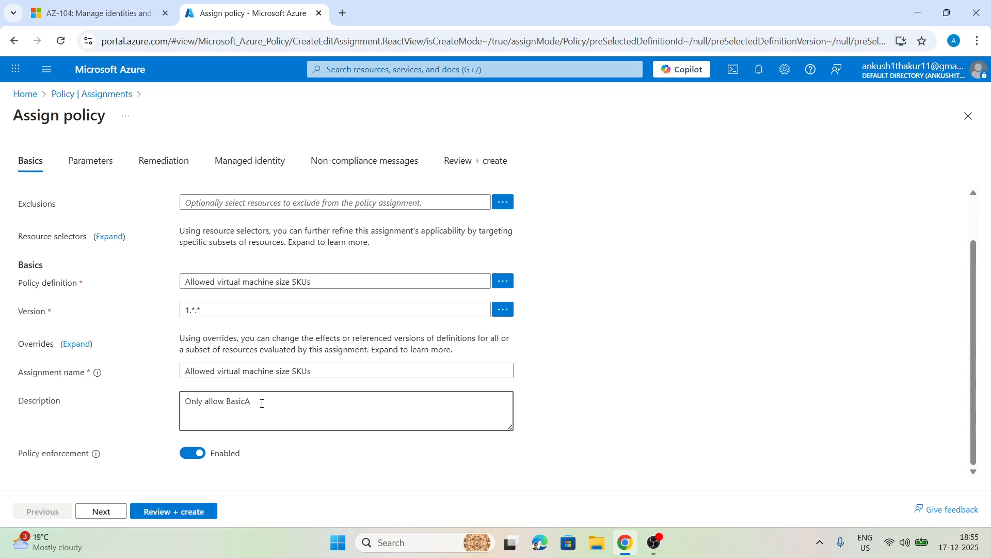
left_click(89, 159)
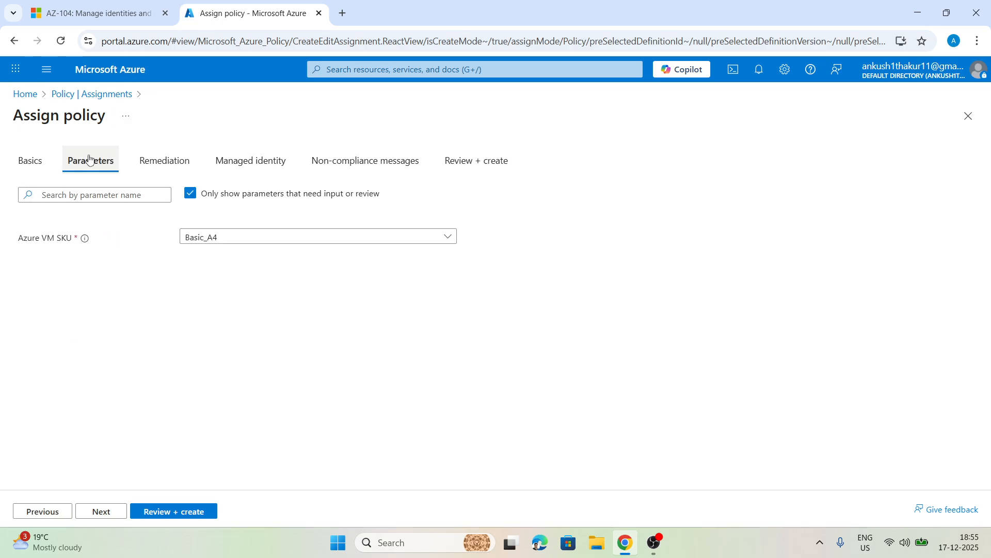
left_click(34, 161)
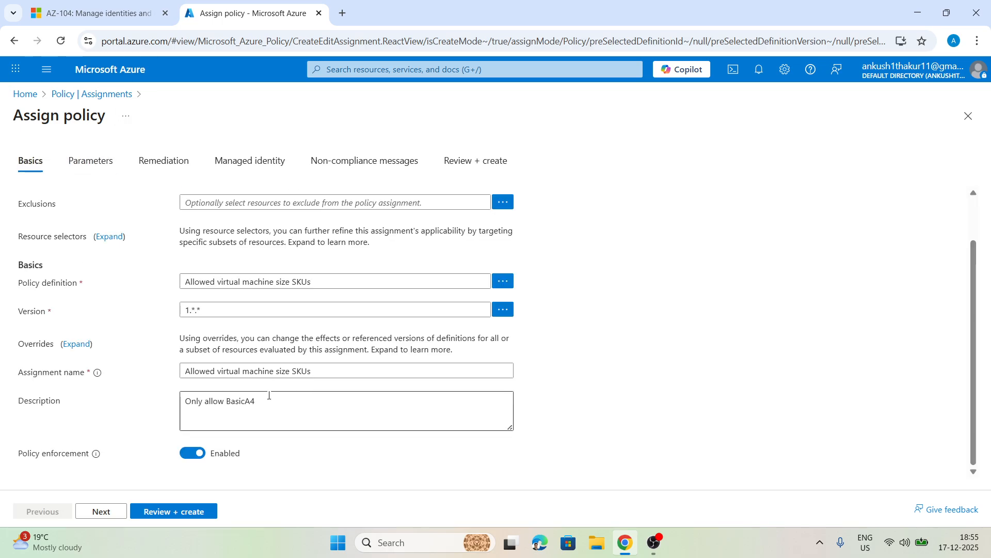
left_click(269, 395)
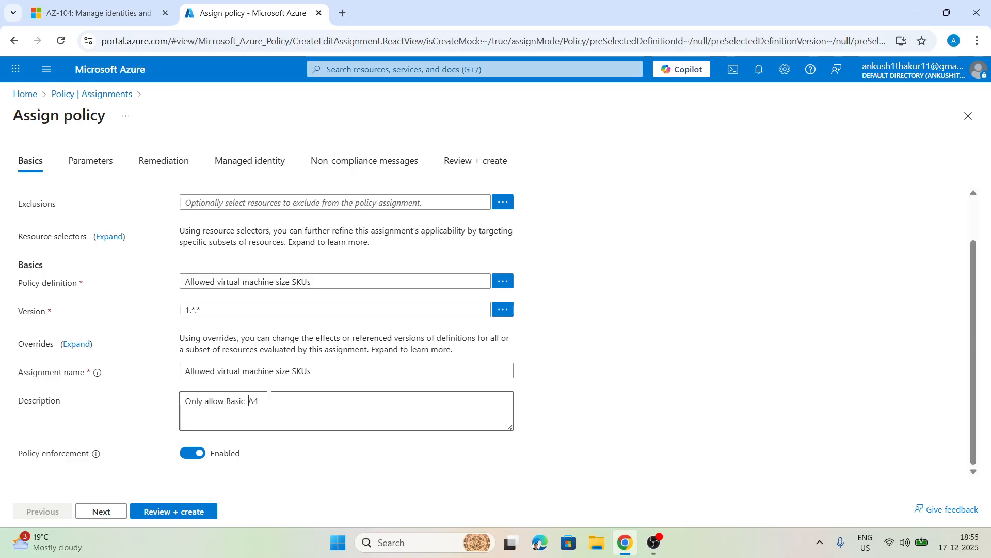
Step: Review the parameters, remediation, managed identity and non-compliance settings without changing them, and create the policy assignment
left_click(90, 160)
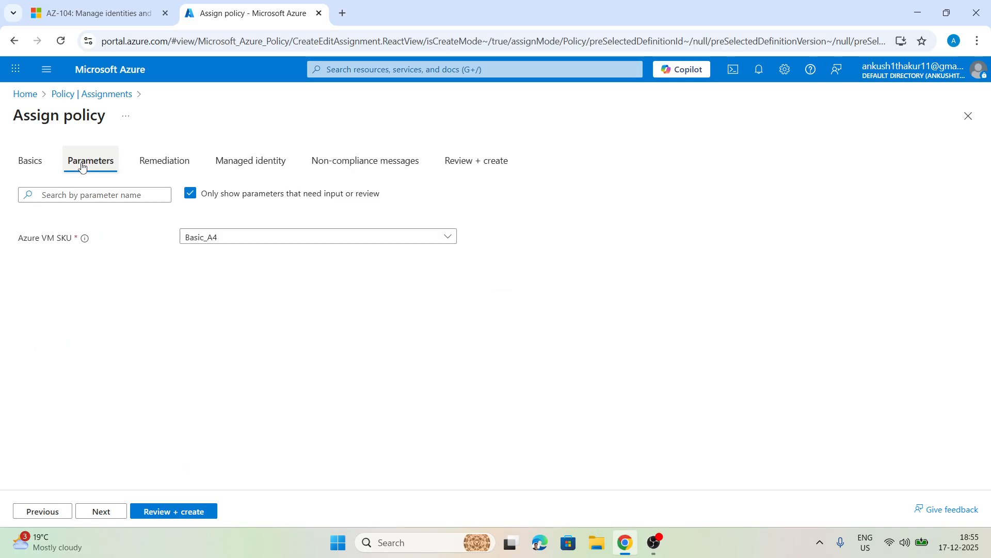
left_click(159, 158)
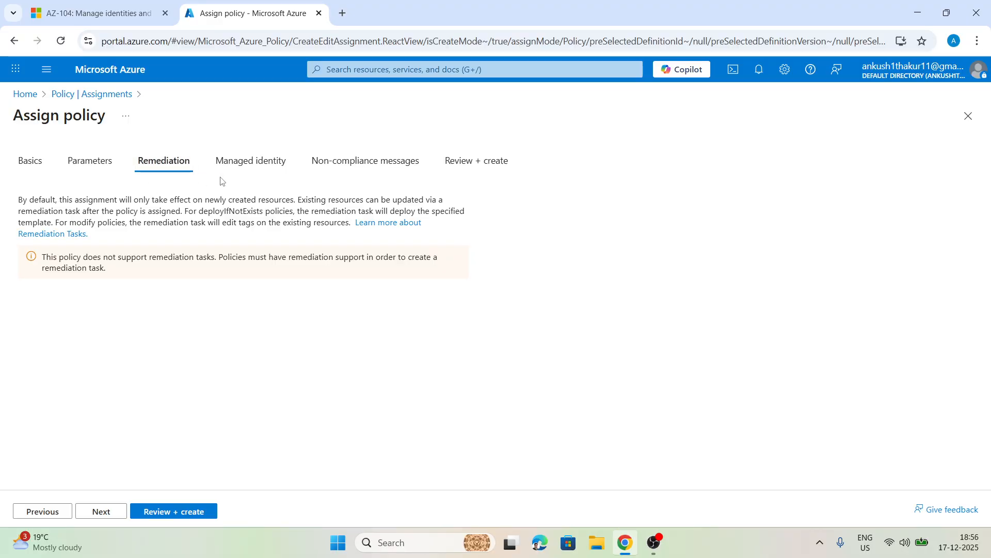
left_click(258, 160)
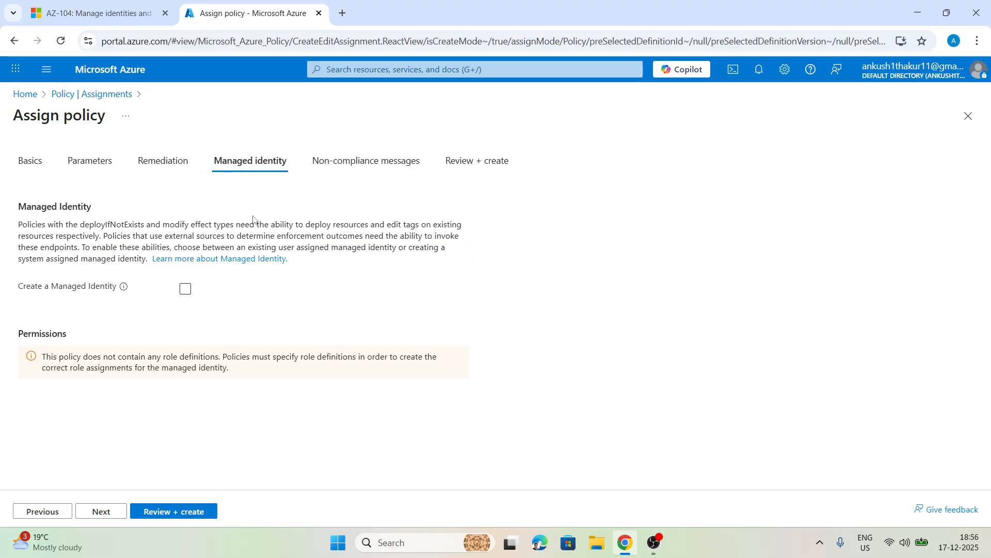
left_click(353, 162)
left_click(476, 161)
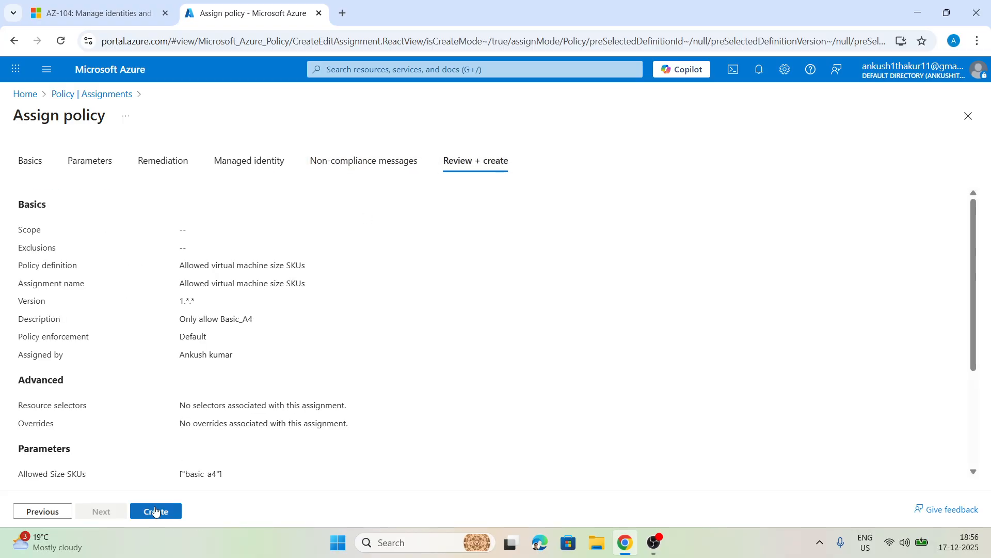
scroll(153, 445, "down", 3)
left_click(150, 507)
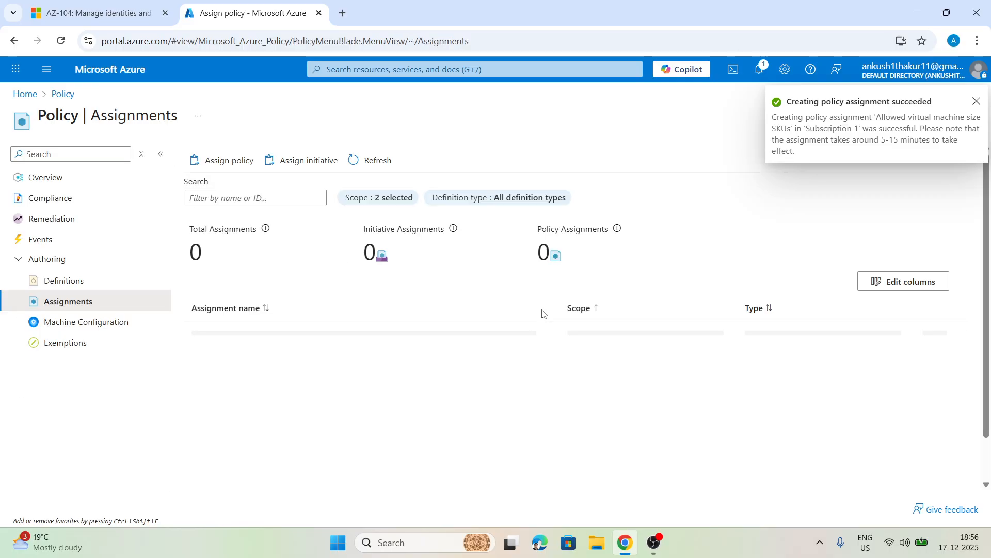
Step: Check the Policy compliance page for the new VM size assignment, reloading it to update the list
left_click(32, 178)
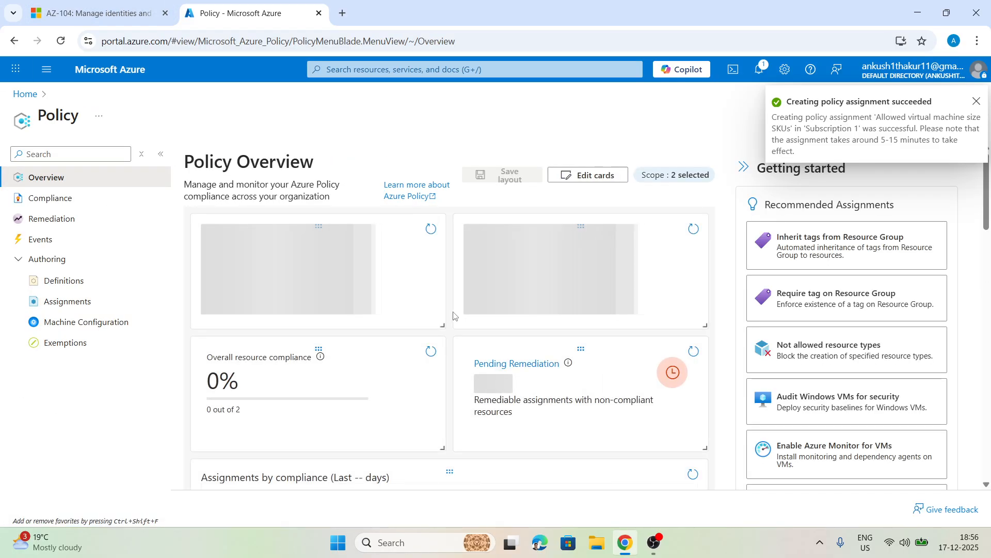
left_click(32, 197)
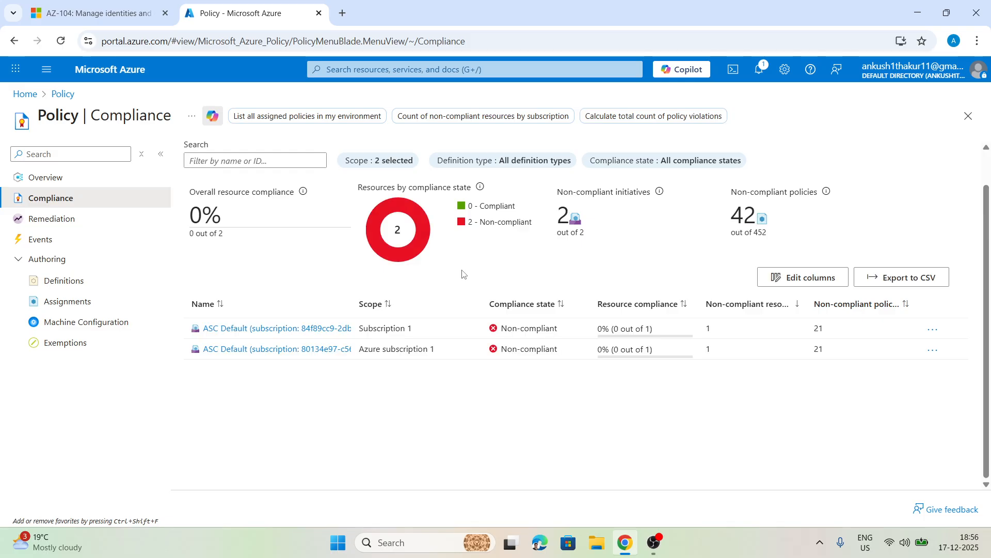
left_click(62, 44)
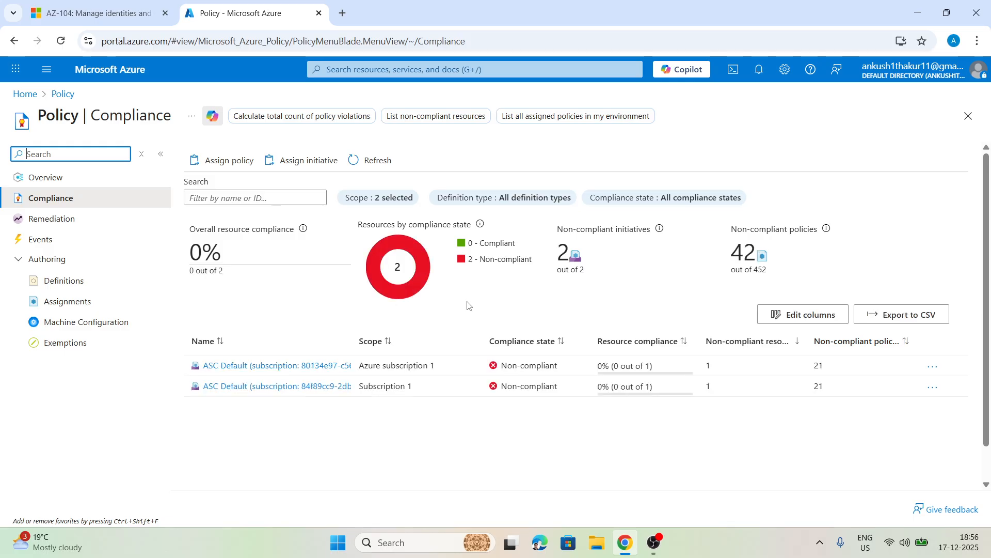
left_click(61, 41)
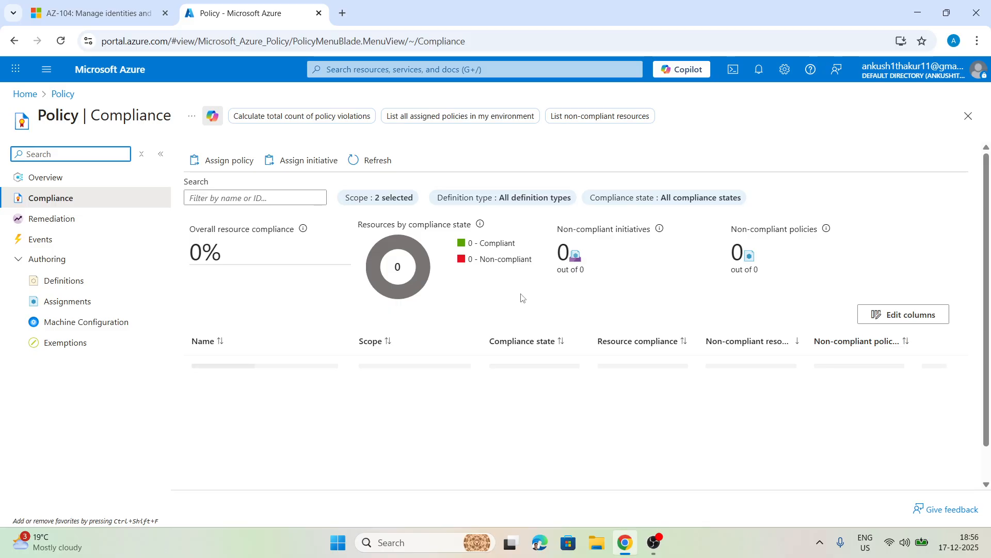
scroll(521, 297, "down", 1)
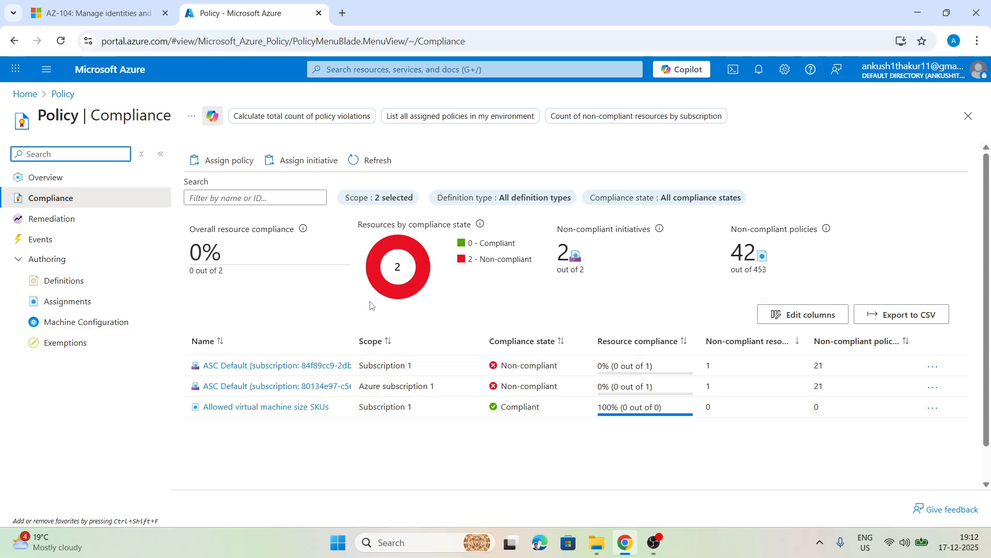
Step: Find the Virtual machines service by searching for "vm" and start creating a new virtual machine
left_click(407, 69)
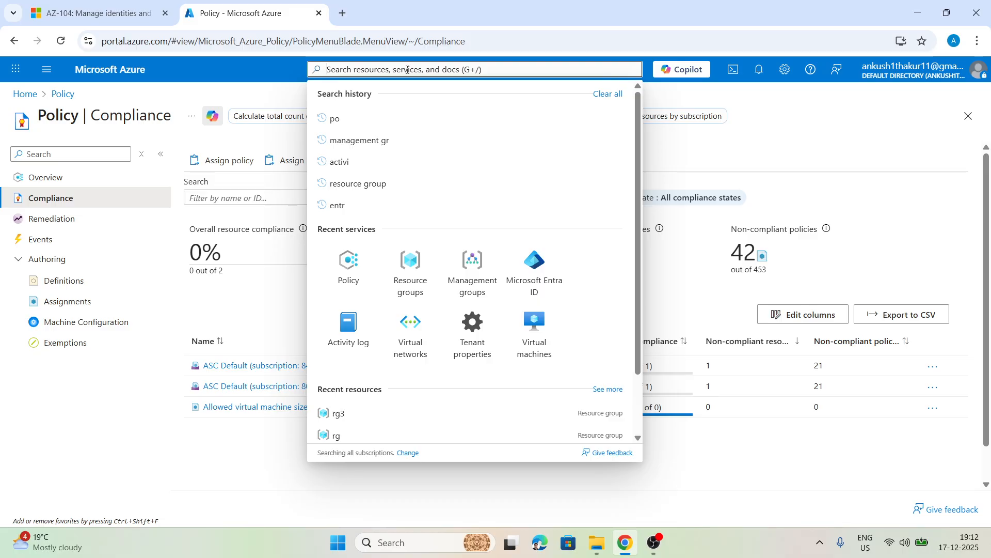
type("vm")
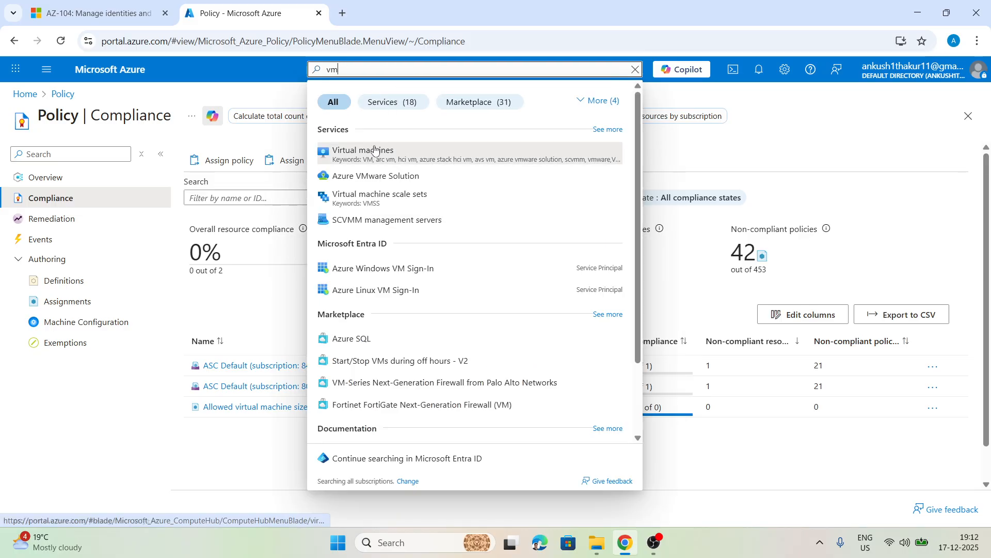
left_click(413, 152)
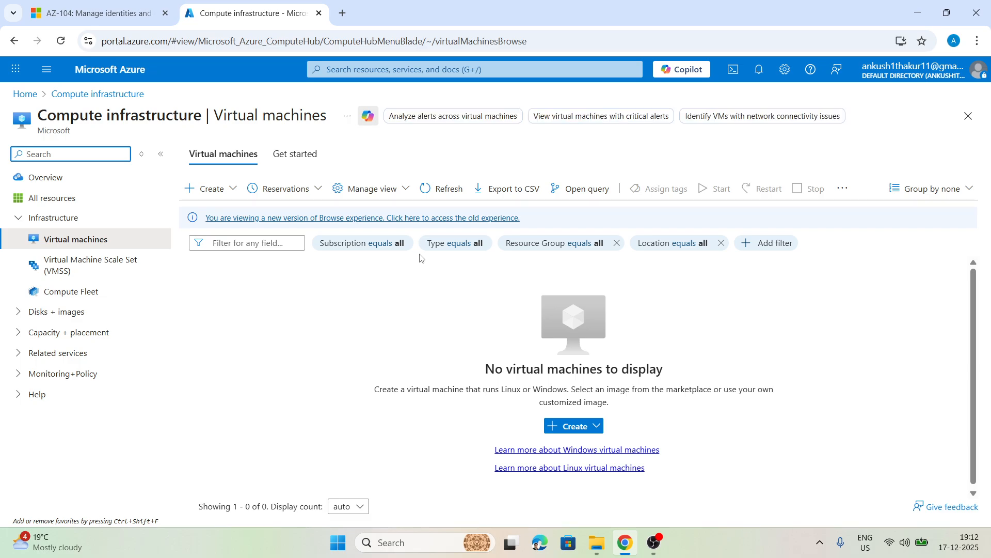
left_click(569, 424)
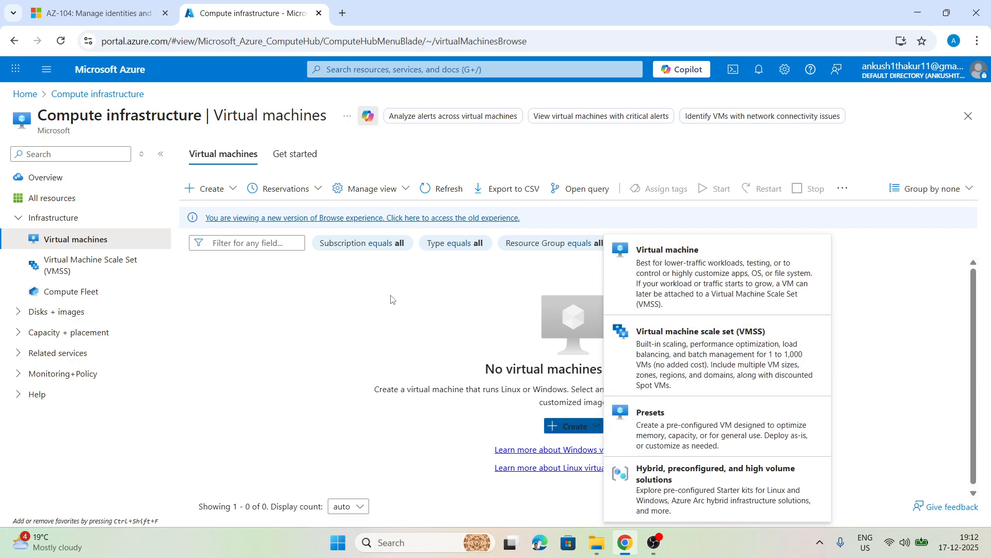
left_click(765, 248)
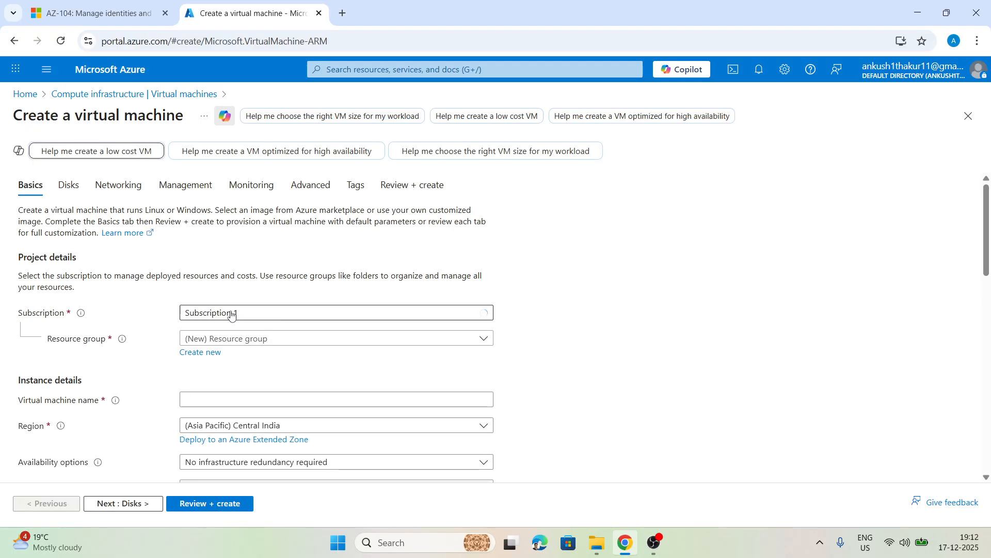
Step: Assign the virtual machine to the RG-Policy resource group and name it VM, leaving its region as it is
left_click(250, 337)
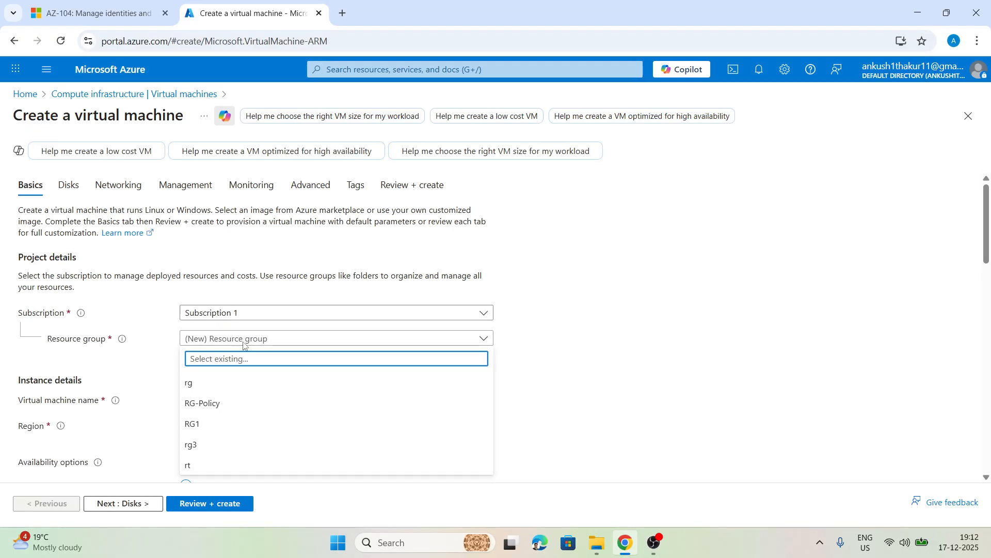
left_click(204, 403)
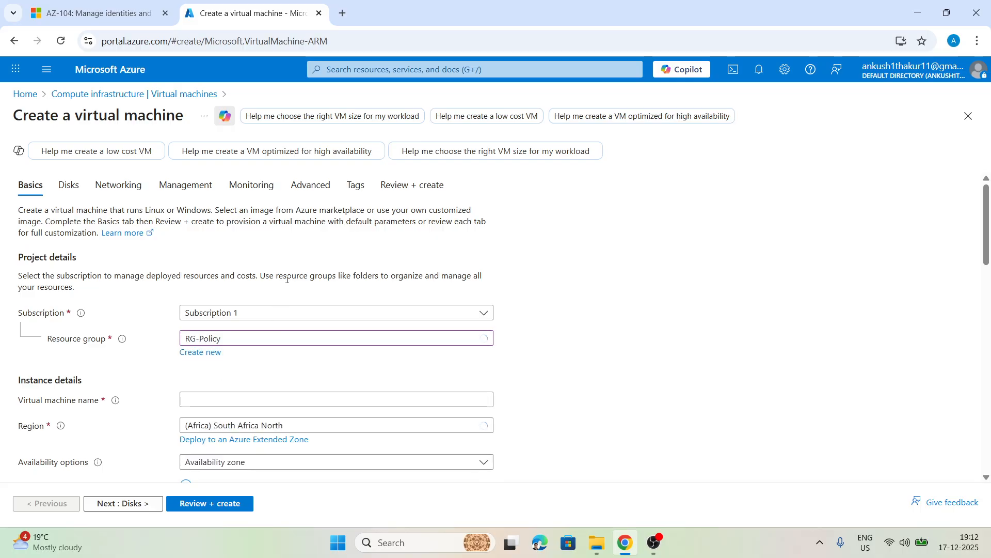
scroll(248, 310, "down", 3)
left_click(216, 269)
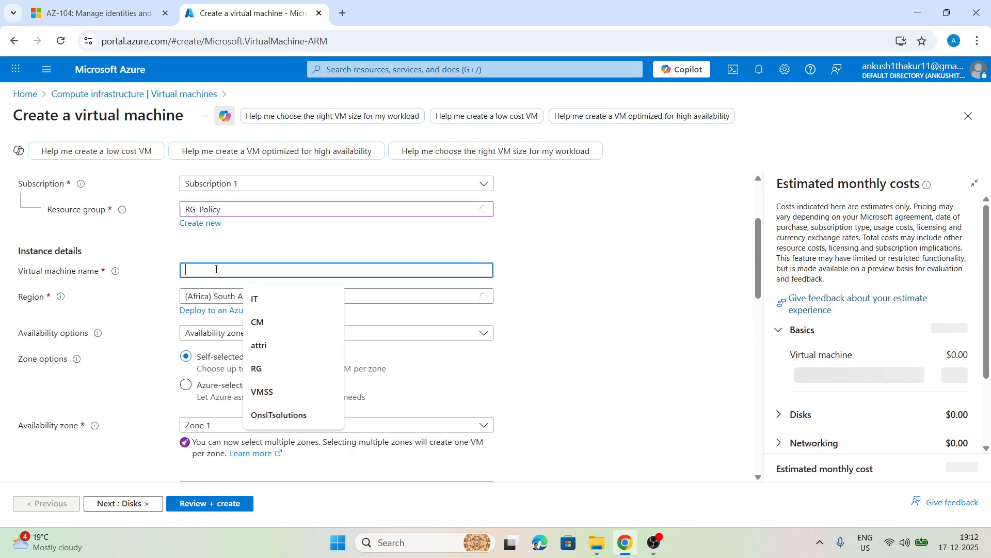
type("VM")
left_click(332, 294)
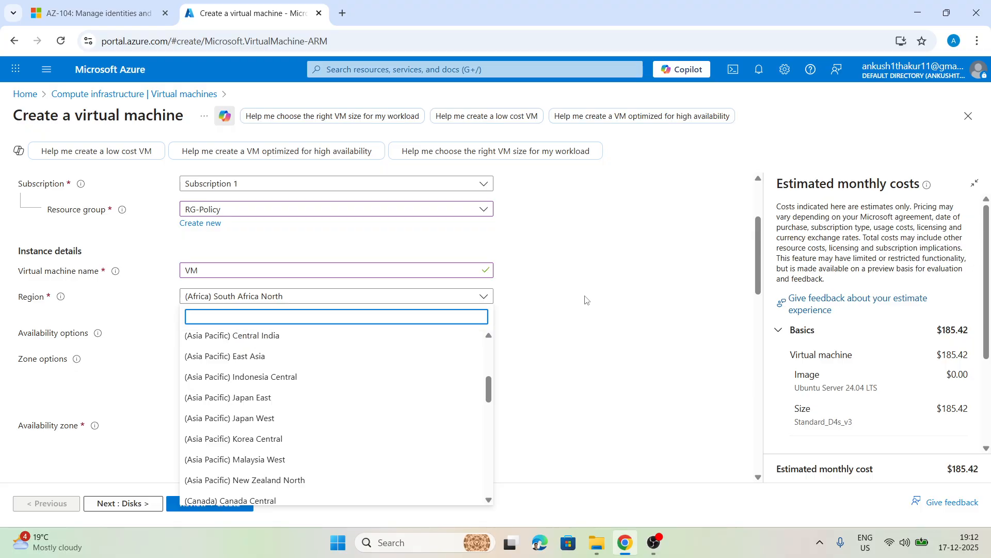
left_click(601, 295)
scroll(539, 302, "down", 1)
scroll(539, 301, "up", 3)
scroll(332, 302, "down", 2)
Step: Set the availability options to "No infrastructure redundancy required" and the security type to Standard
left_click(317, 330)
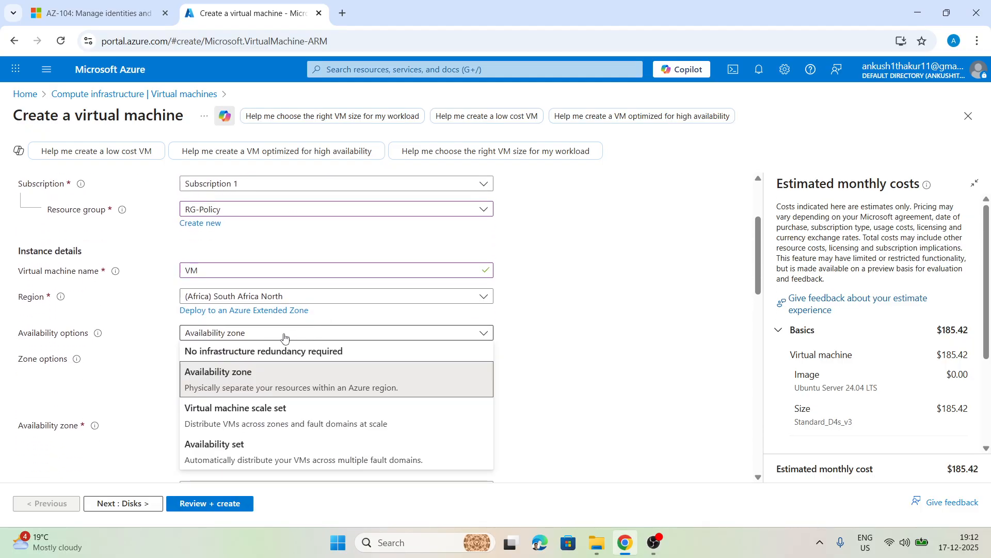
left_click(263, 350)
scroll(310, 216, "down", 3)
scroll(310, 215, "up", 2)
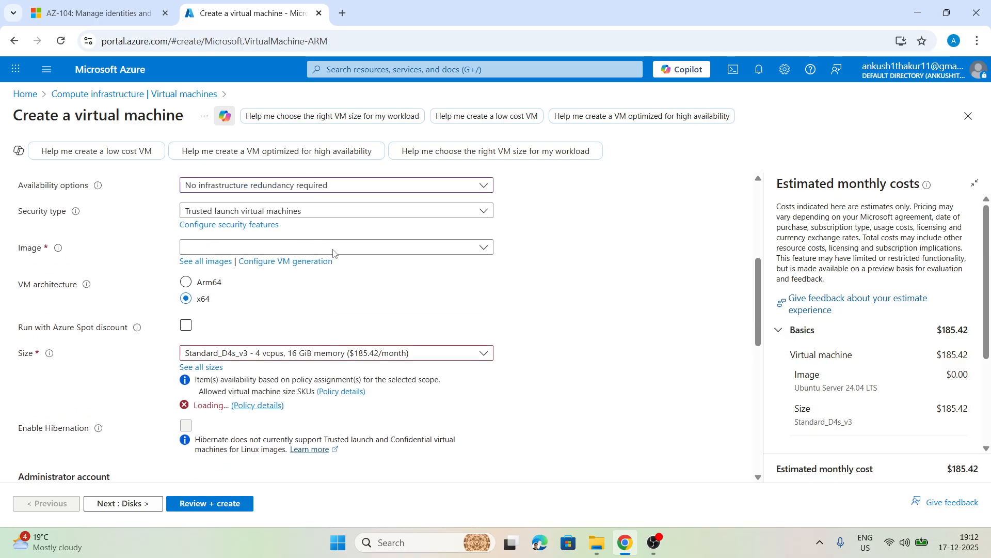
left_click(310, 293)
left_click(273, 327)
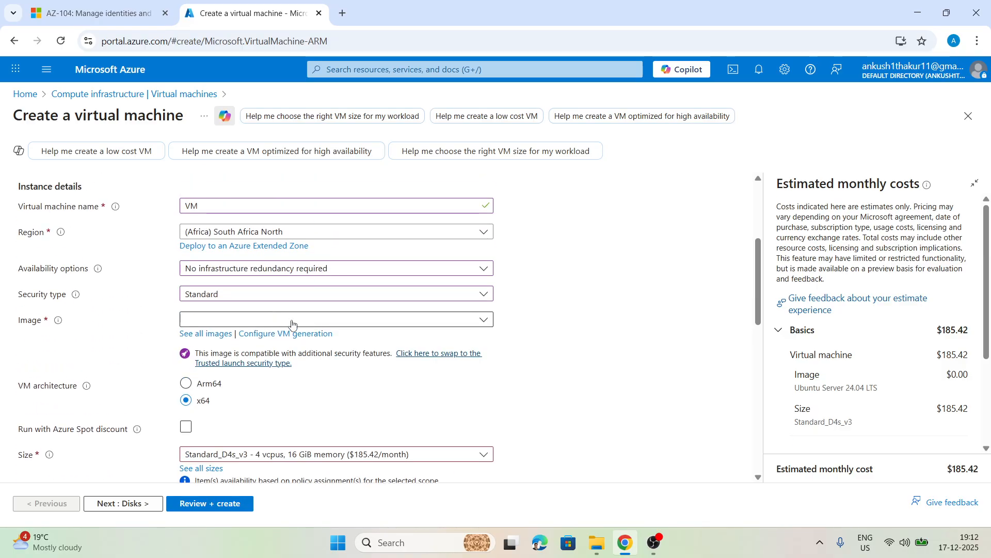
Step: Choose Windows Server 2025 Datacenter - x64 Gen2 as the virtual machine's image
left_click(422, 320)
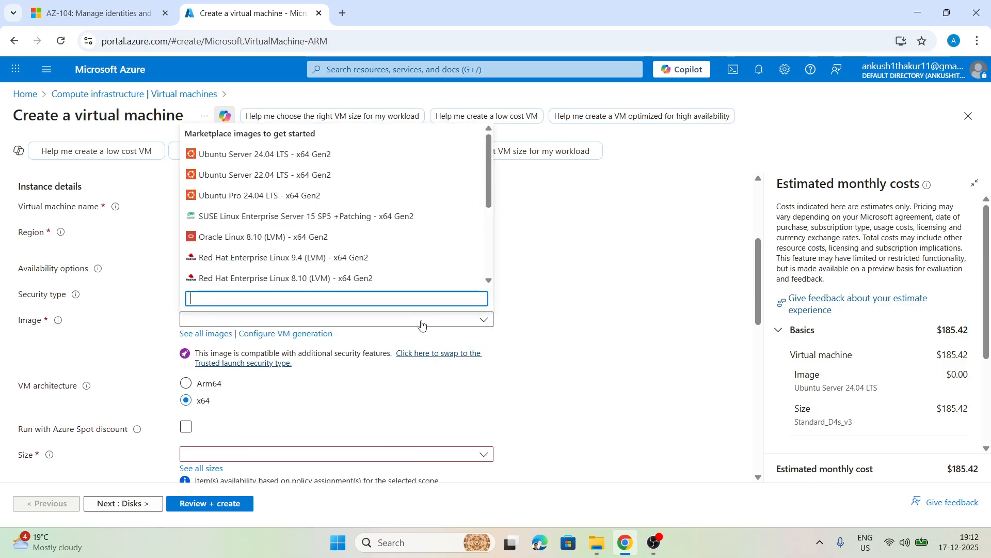
scroll(283, 245, "down", 2)
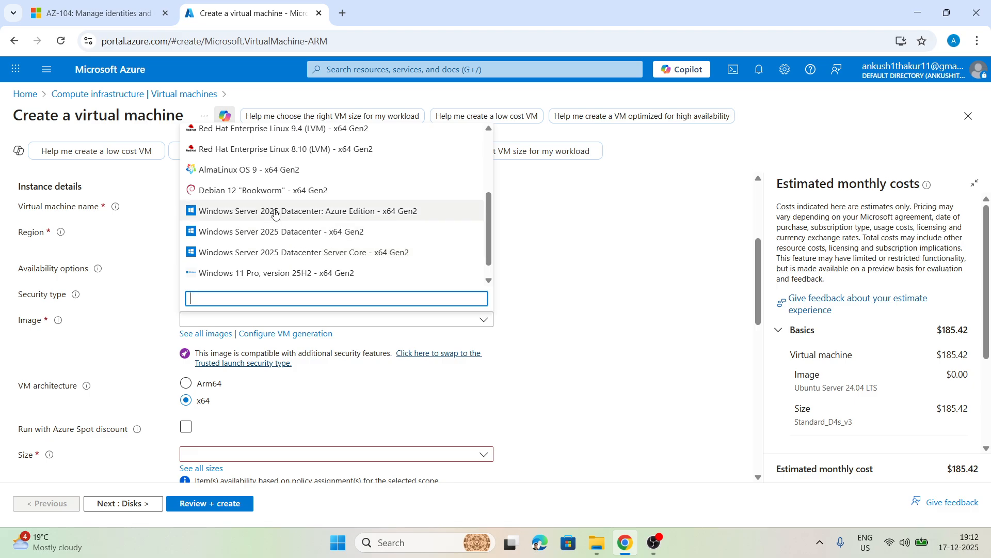
left_click(266, 232)
Step: Check the full VM size list for sizes blocked by policy, and return to the creation form without discarding the edits
scroll(568, 257, "down", 1)
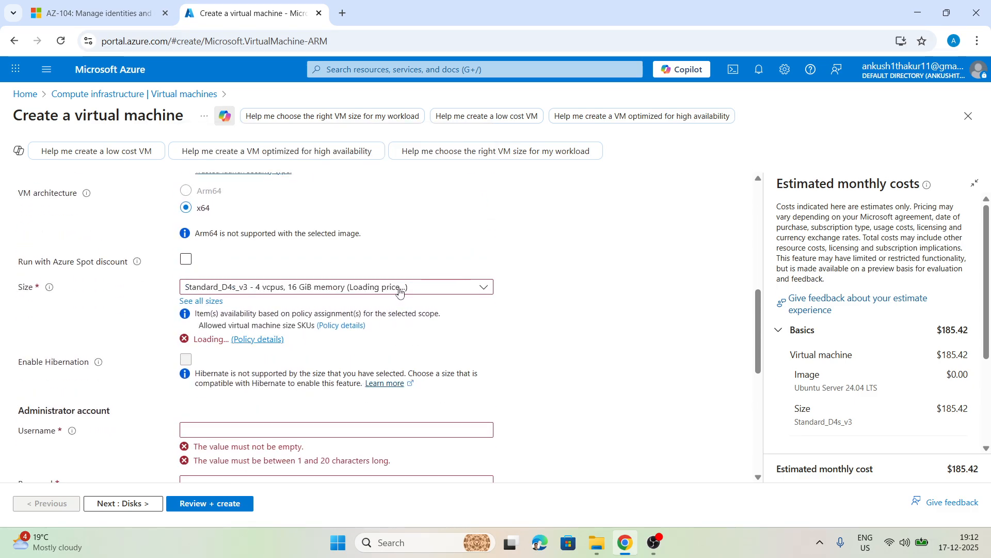
left_click(271, 288)
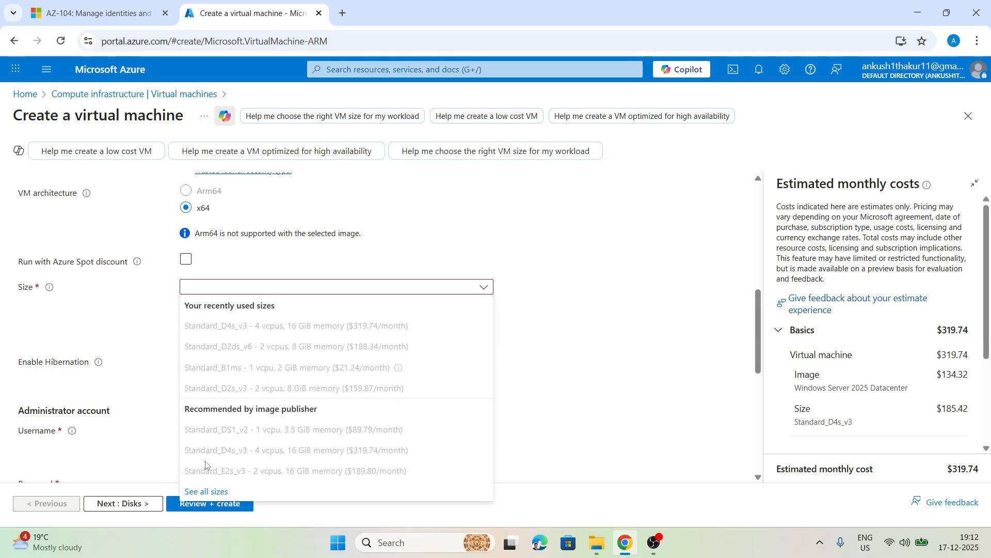
left_click(206, 491)
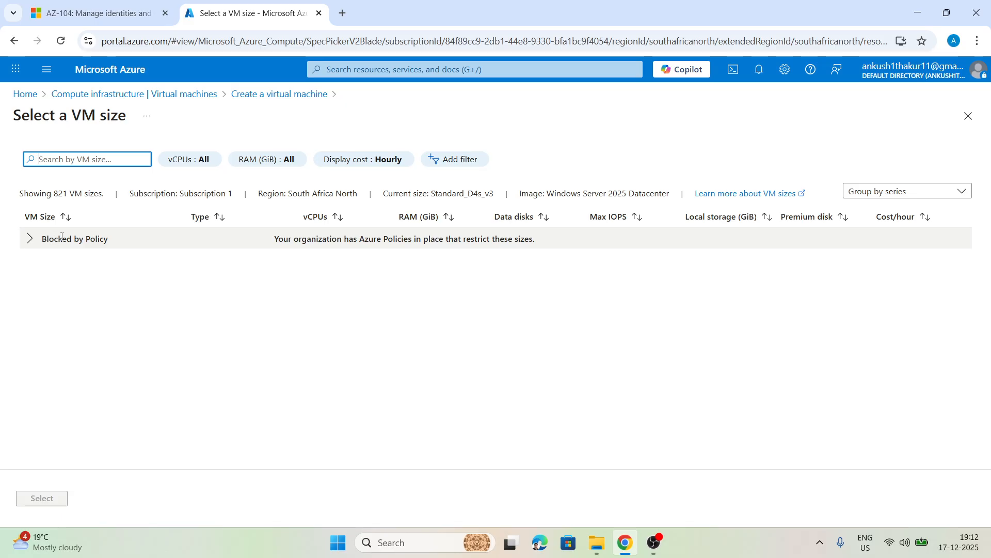
left_click(31, 240)
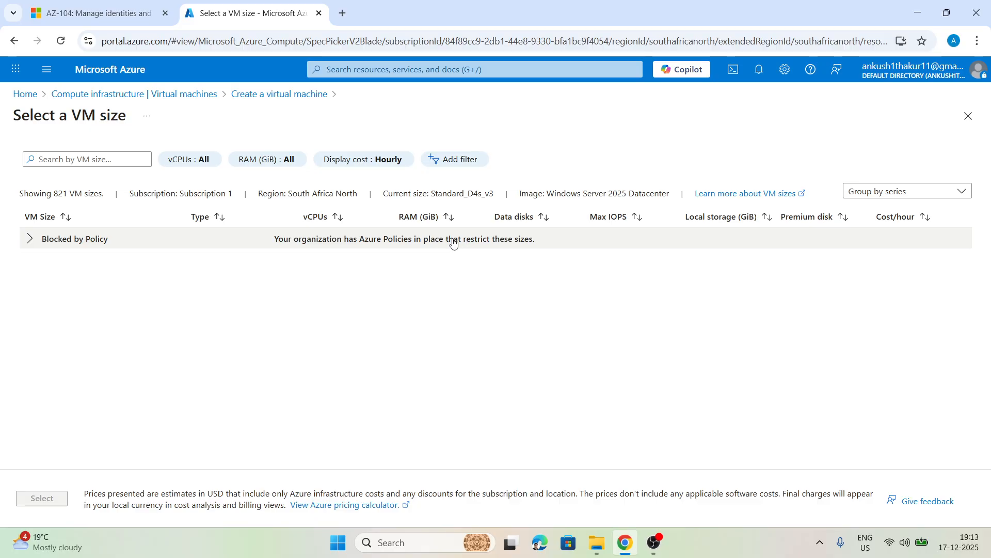
left_click(470, 243)
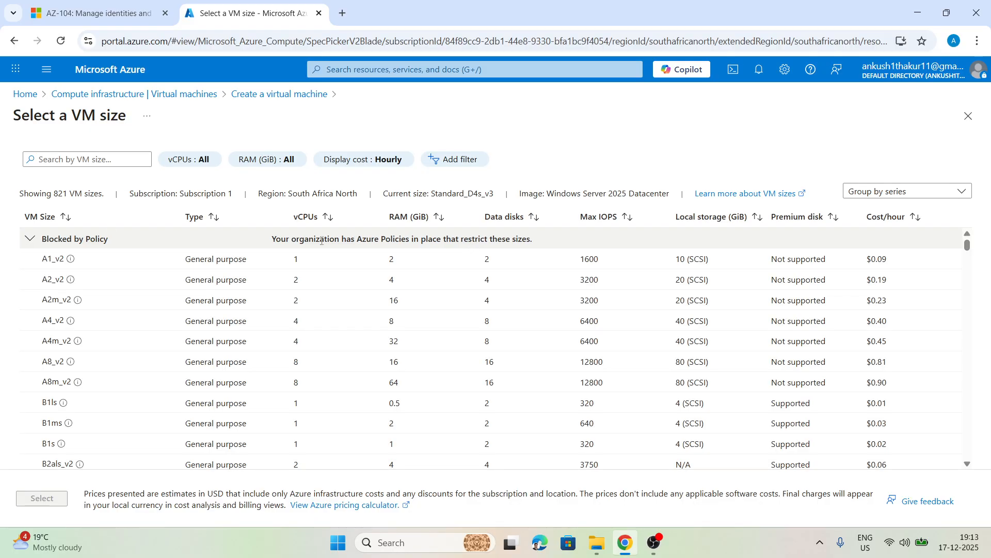
scroll(110, 261, "down", 4)
scroll(88, 366, "up", 5)
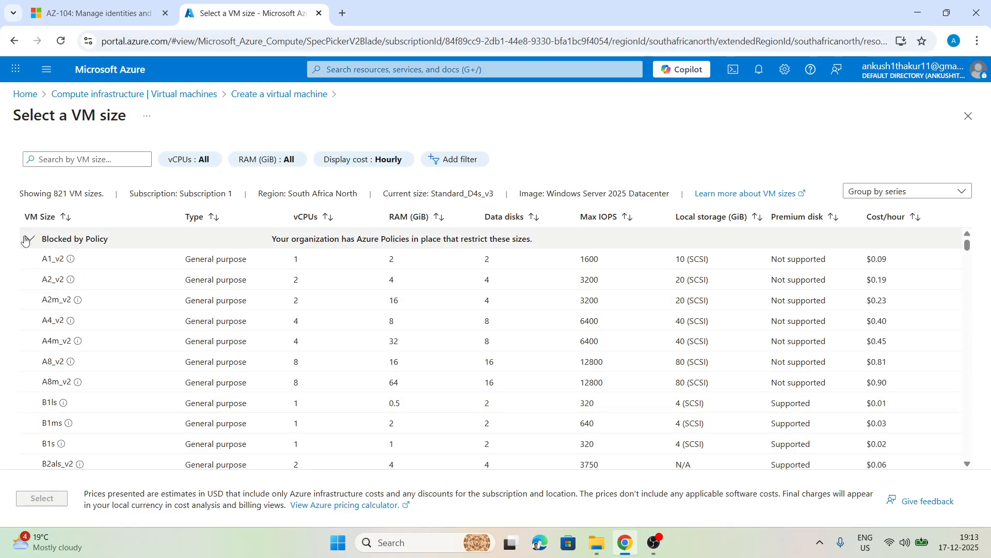
left_click(30, 240)
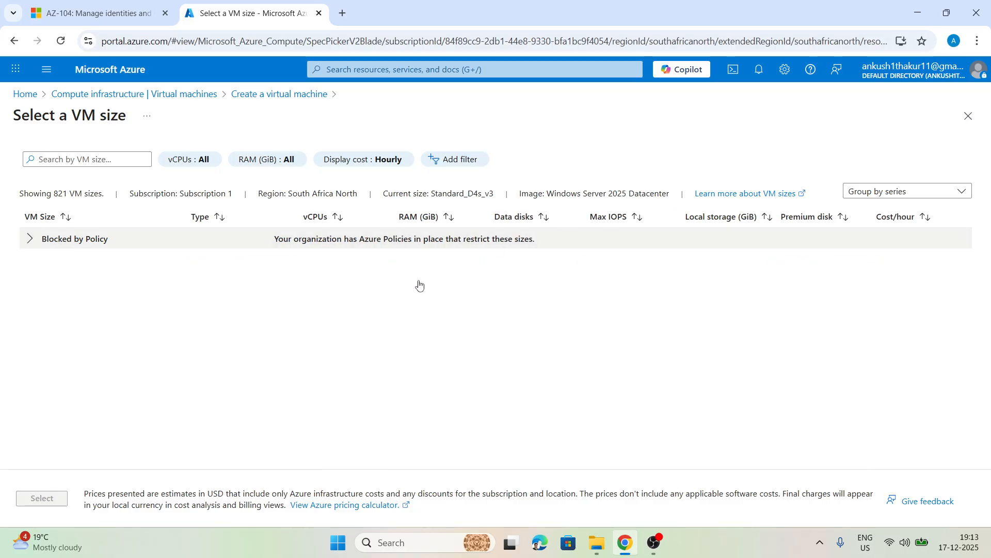
left_click(968, 118)
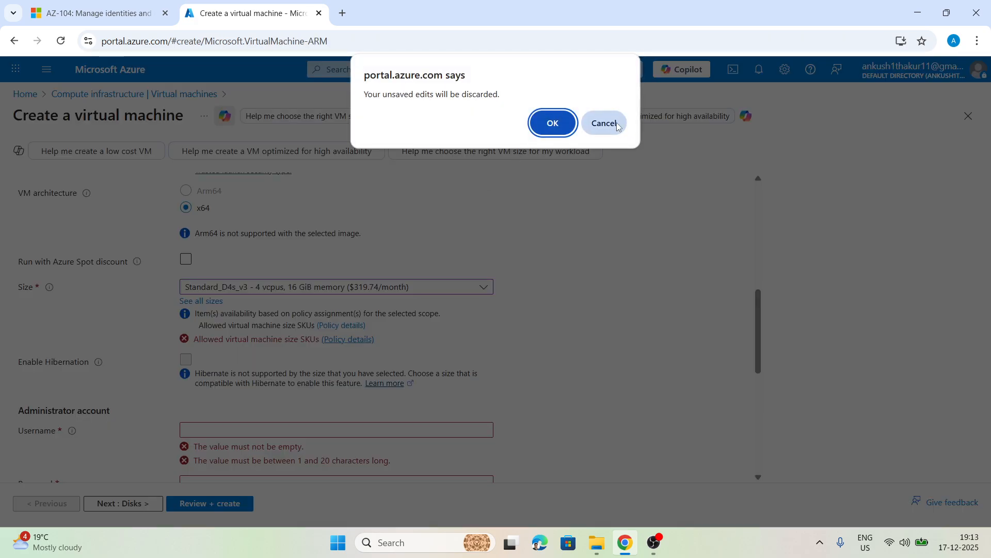
left_click(617, 124)
Step: View the details of the Allowed virtual machine size SKUs policy that restricts the size field, and close them
scroll(317, 310, "down", 1)
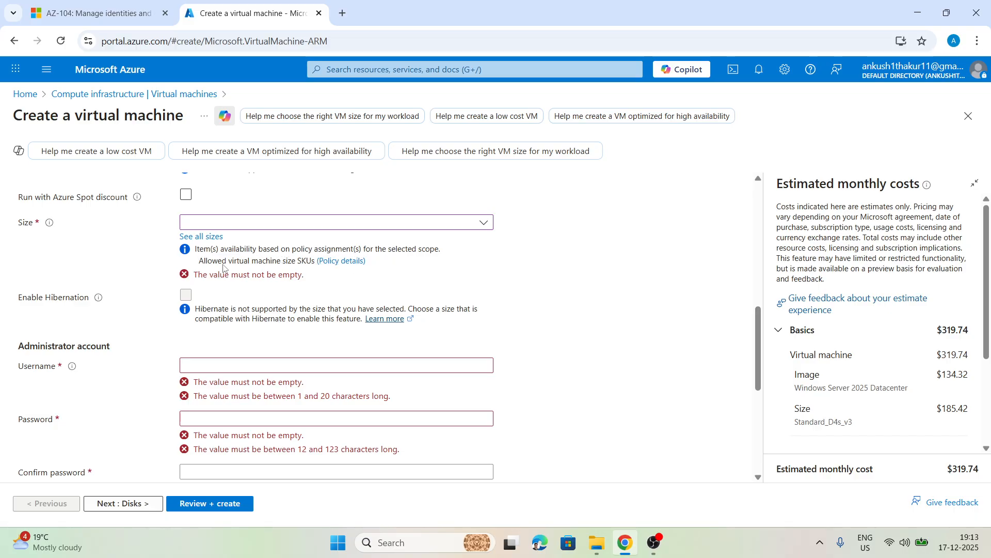
left_click(341, 262)
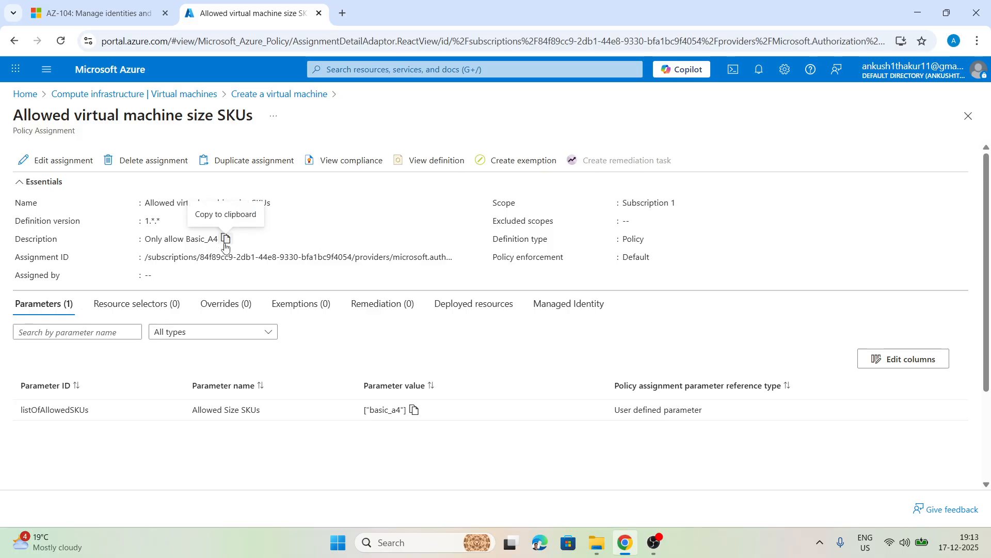
left_click(967, 117)
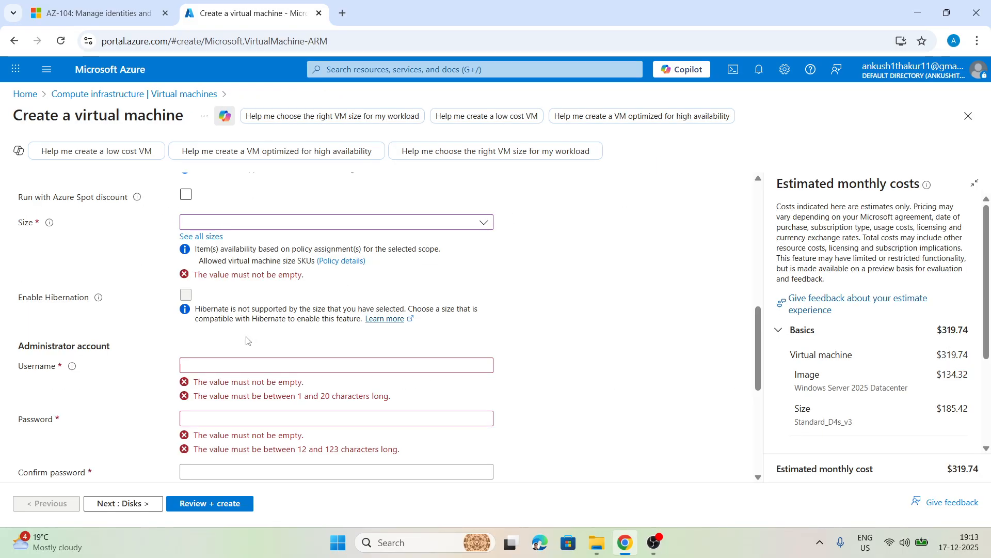
Step: Reopen the full VM size list and browse through the individual sizes in the Blocked by Policy group
left_click(215, 241)
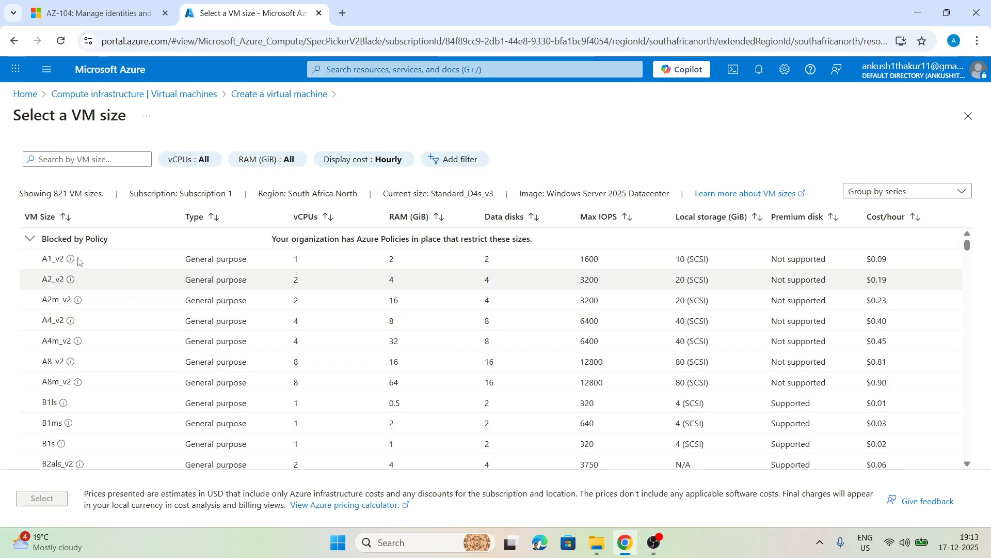
scroll(196, 320, "down", 3)
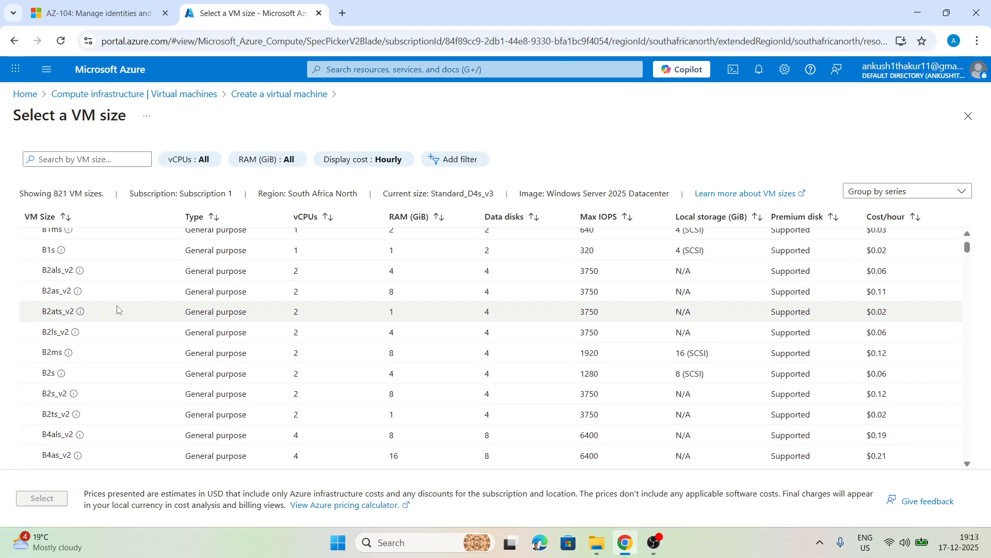
scroll(63, 287, "up", 3)
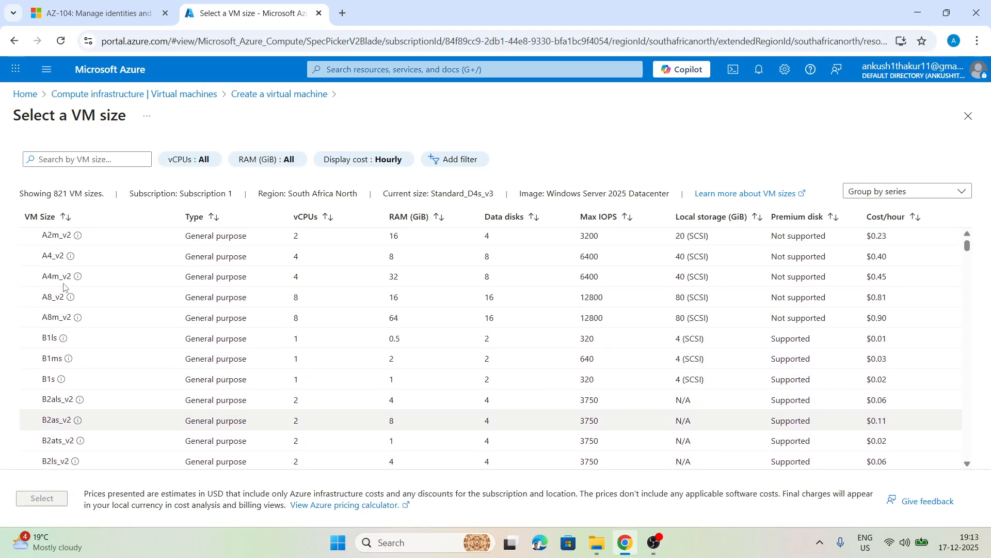
scroll(101, 288, "down", 2)
scroll(100, 289, "down", 3)
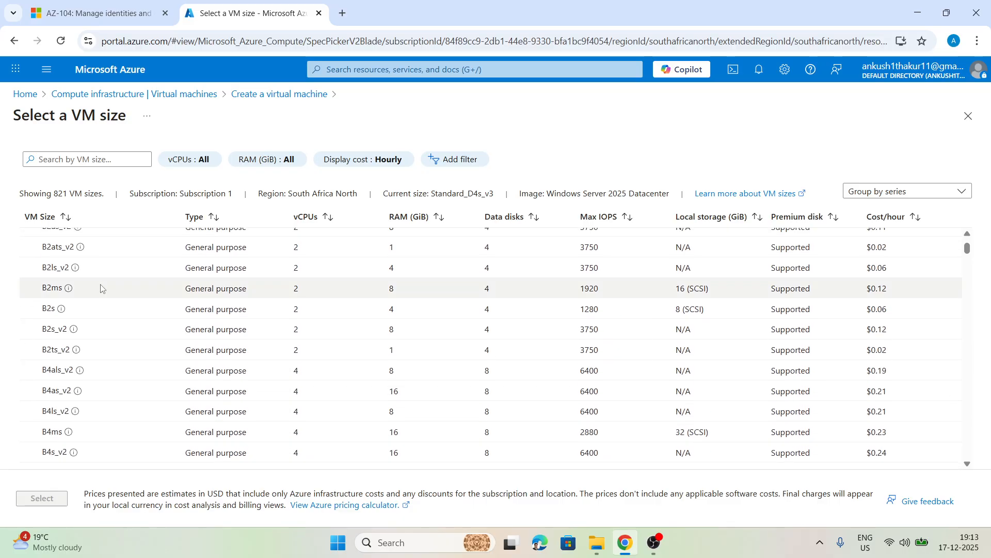
scroll(101, 289, "down", 2)
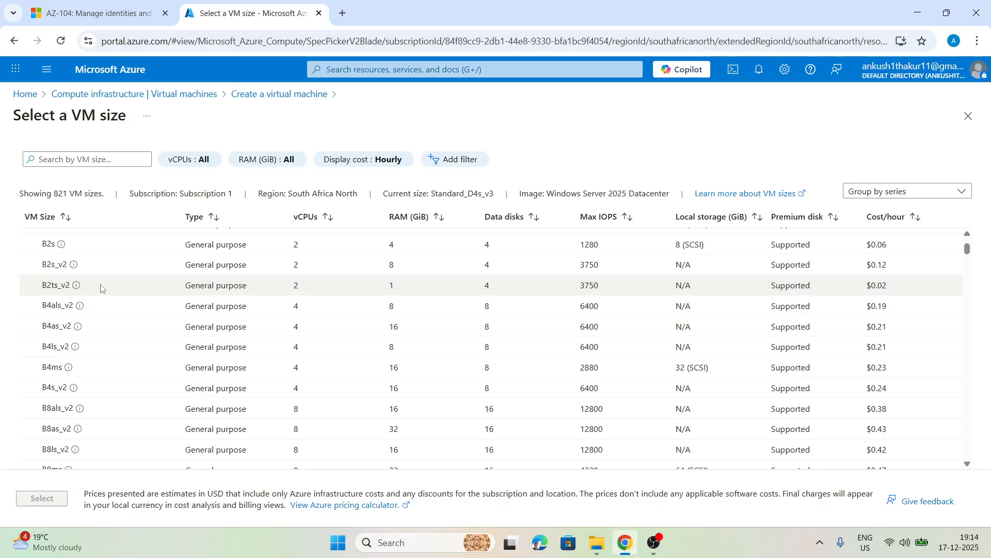
scroll(101, 288, "down", 2)
Step: Duplicate the current Azure portal tab and open the Policy service in the copy
right_click(291, 6)
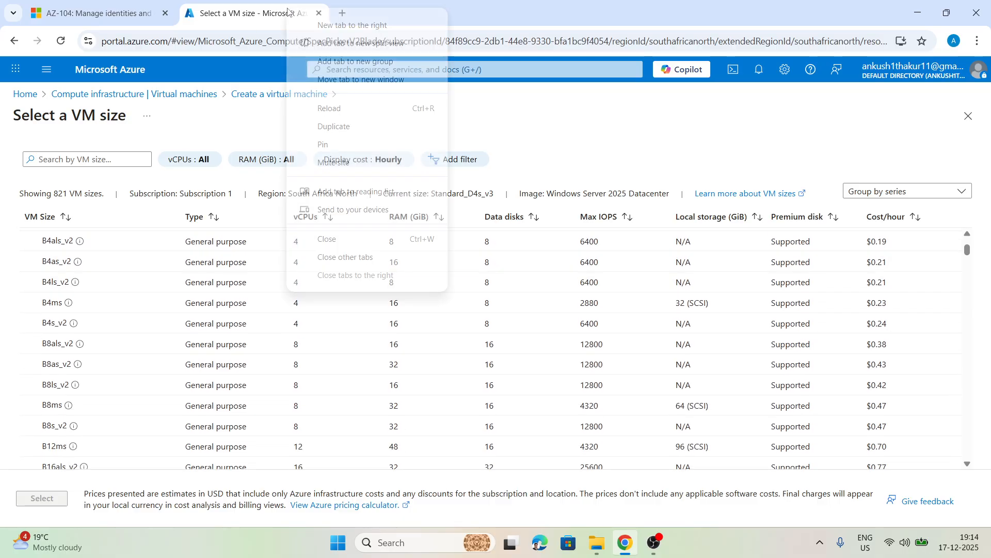
left_click(333, 127)
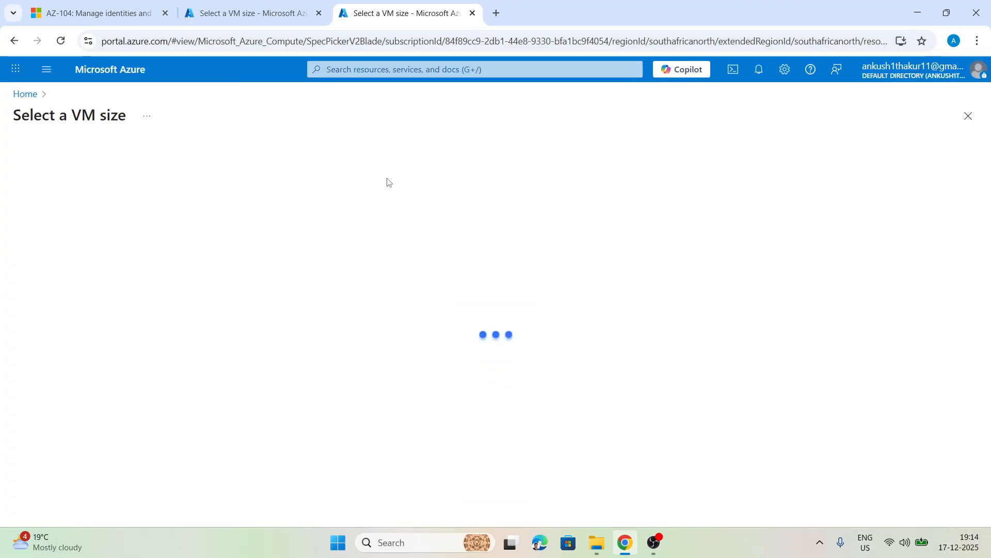
left_click(386, 71)
type("polic")
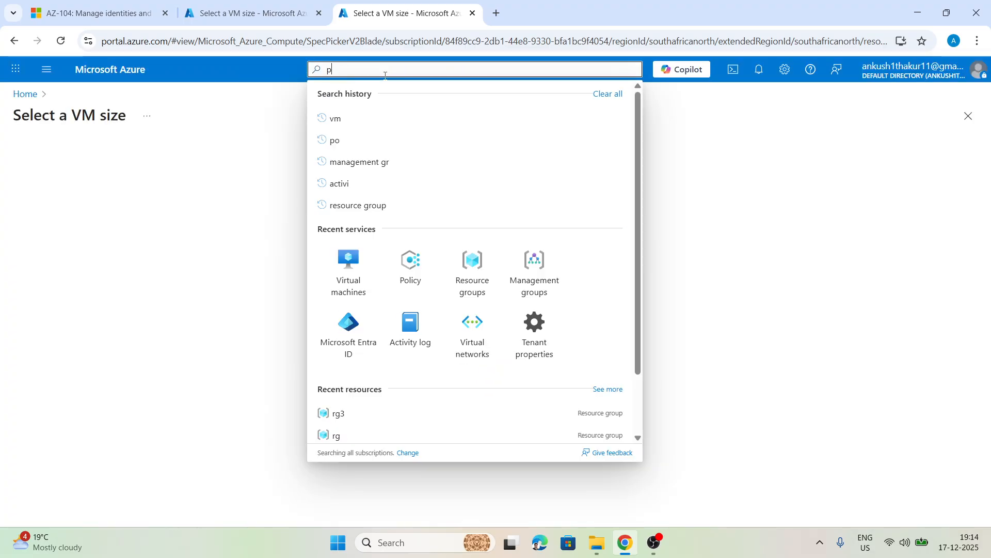
key("Escape")
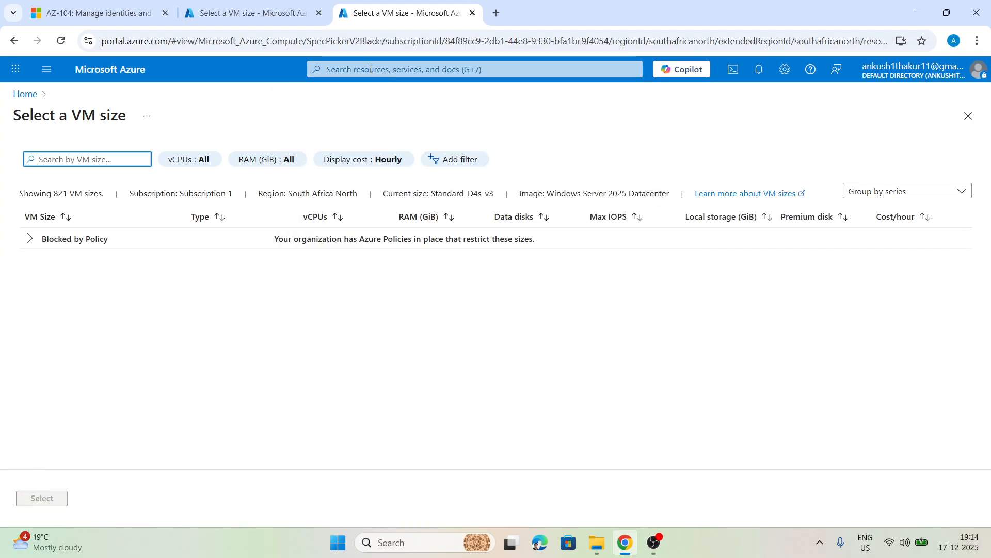
left_click(370, 68)
type("pol")
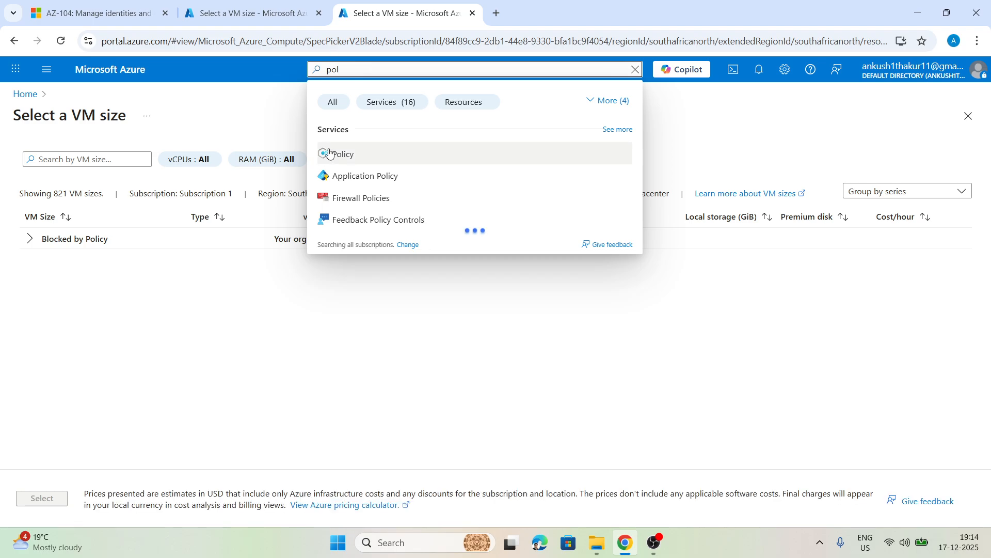
left_click(330, 153)
Step: View the compliance details of the Allowed virtual machine size SKUs assignment on Subscription 1
left_click(70, 202)
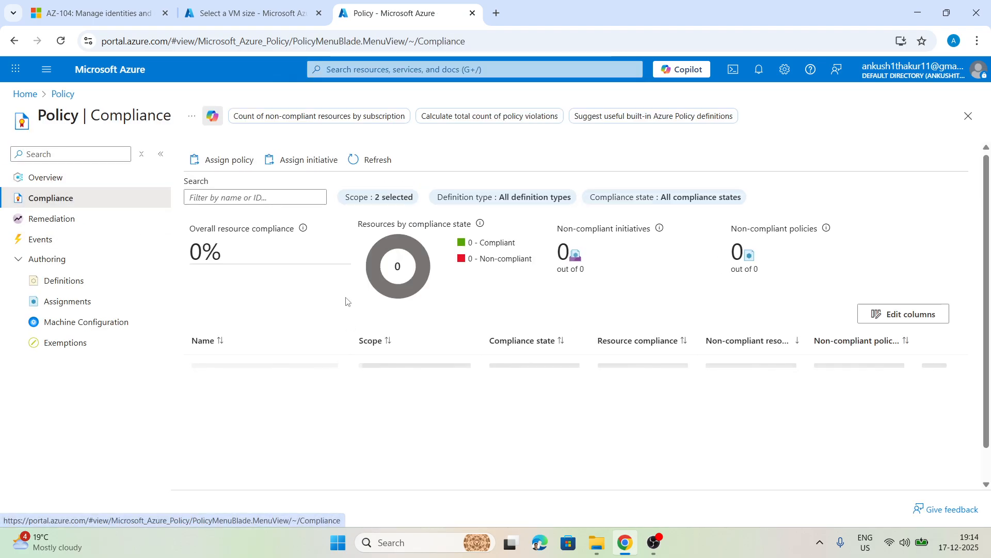
scroll(347, 301, "down", 1)
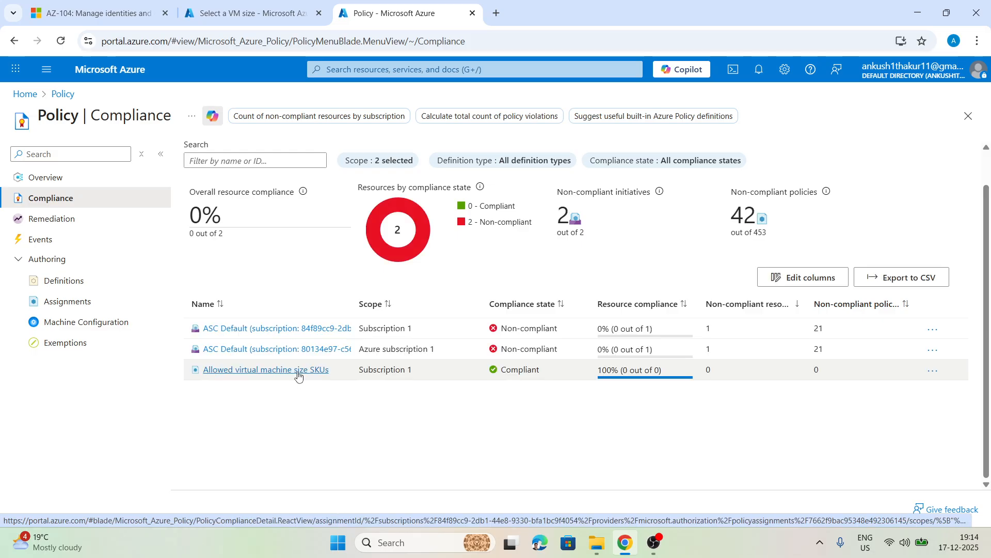
left_click(286, 371)
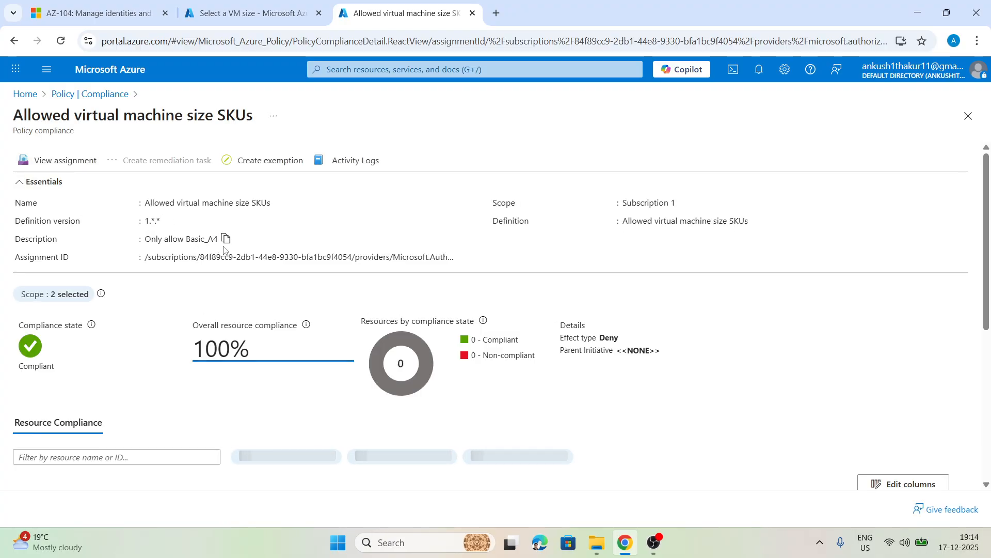
Step: Return to the VM size list and examine the A-series, B-series and further sizes blocked by policy
left_click(295, 3)
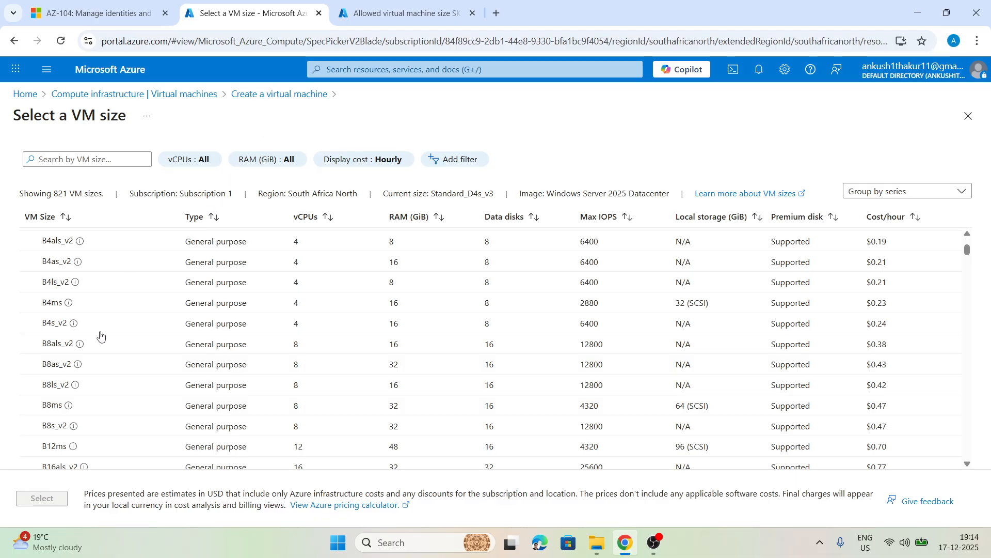
scroll(57, 264, "up", 1)
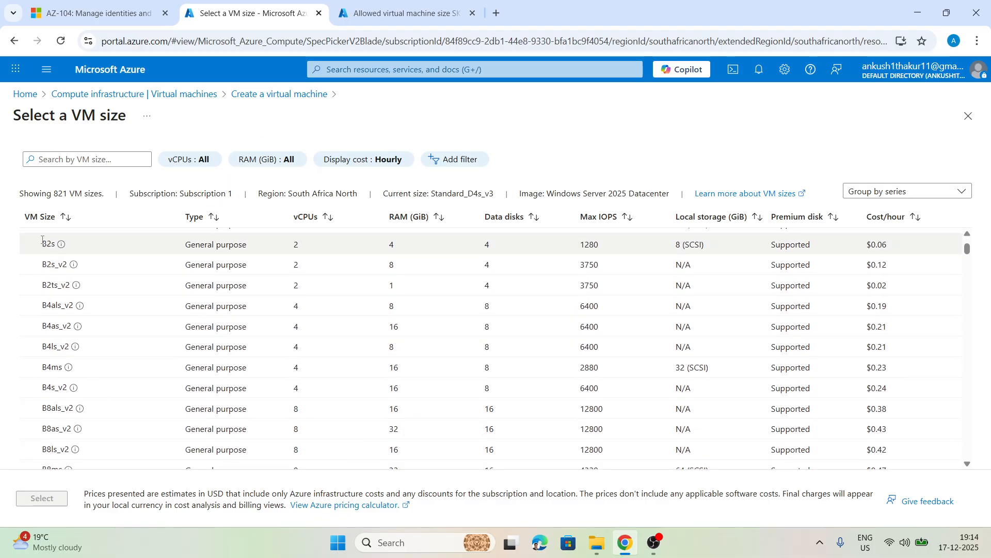
scroll(53, 320, "up", 3)
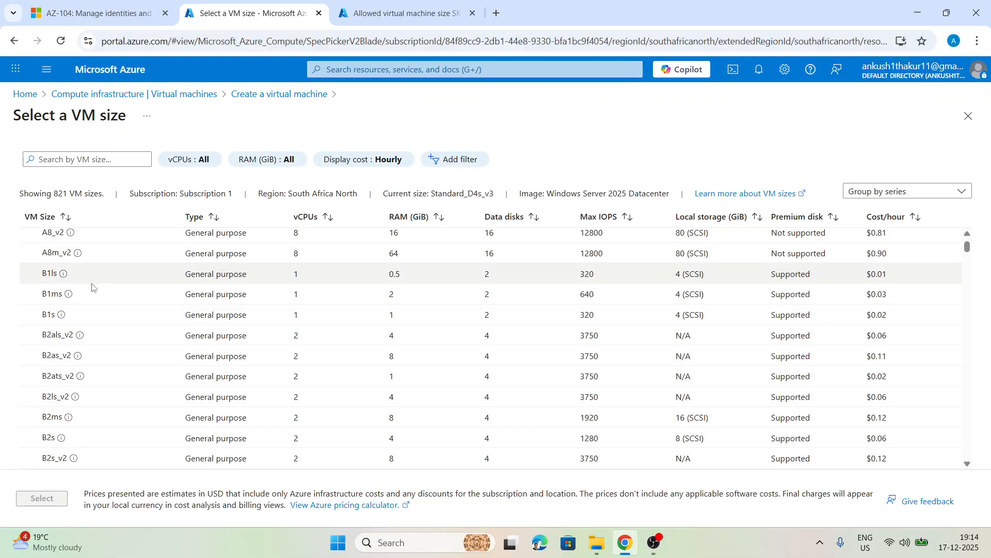
scroll(92, 287, "down", 1)
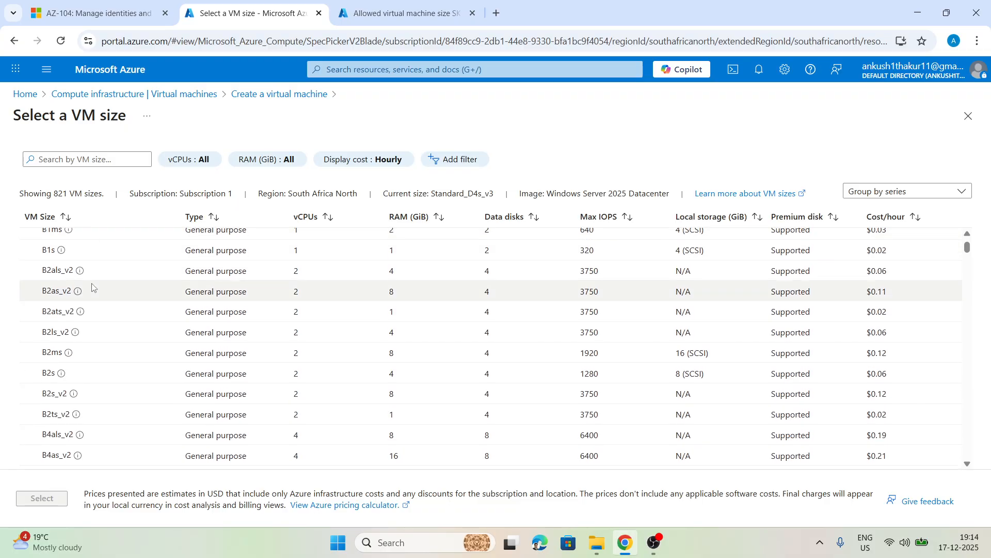
scroll(92, 288, "up", 1)
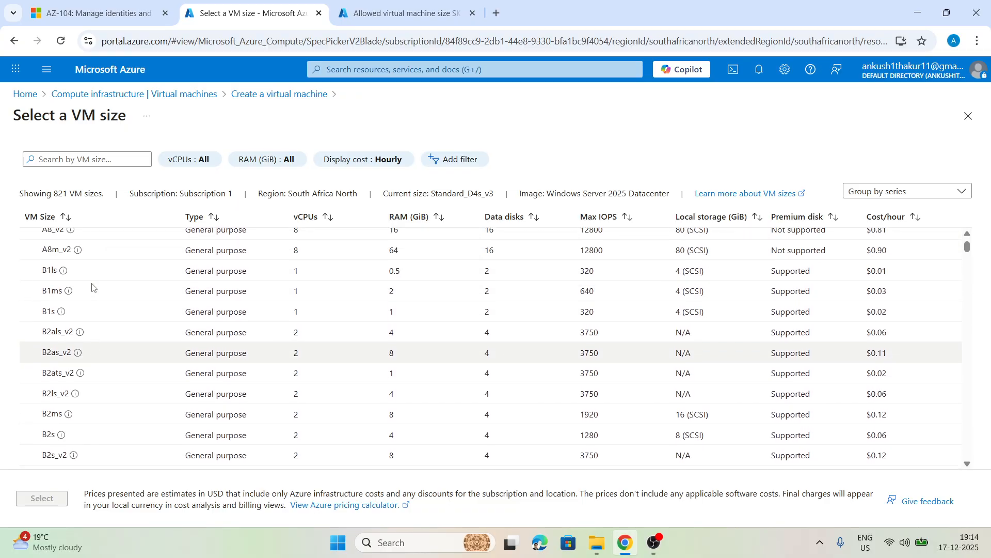
scroll(103, 304, "down", 3)
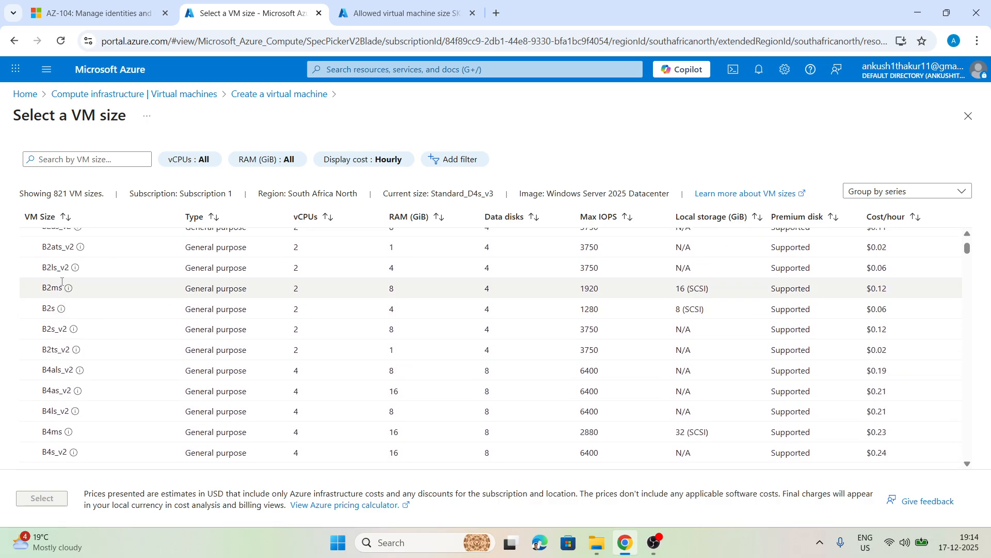
scroll(61, 278, "down", 1)
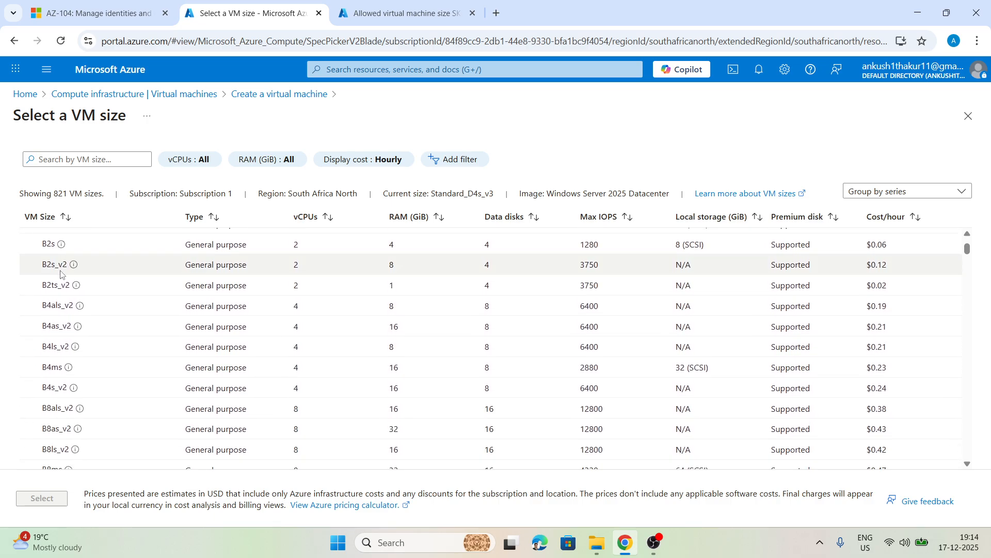
scroll(61, 274, "down", 4)
scroll(60, 271, "down", 10)
scroll(61, 269, "down", 15)
scroll(61, 266, "down", 10)
left_click_drag(968, 289, 976, 248)
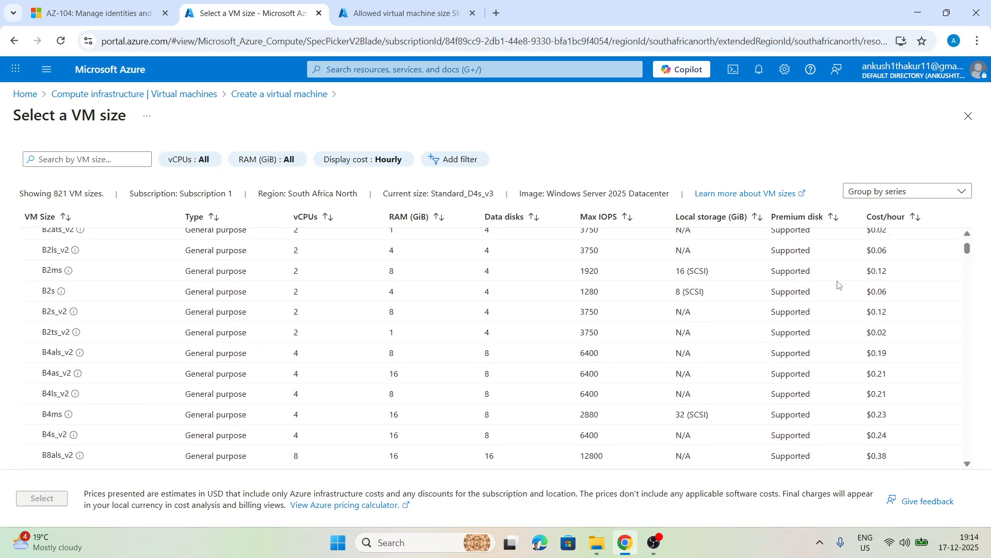
Step: Try to choose the policy-blocked B4as_v2 size for the virtual machine, and browse the D-series sizes further down
scroll(218, 354, "up", 4)
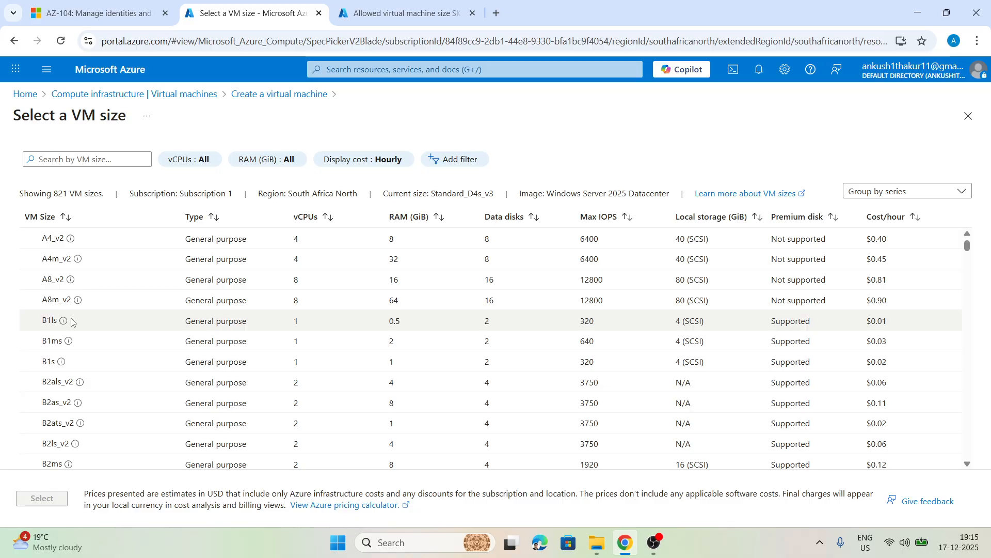
scroll(73, 322, "down", 4)
left_click(194, 372)
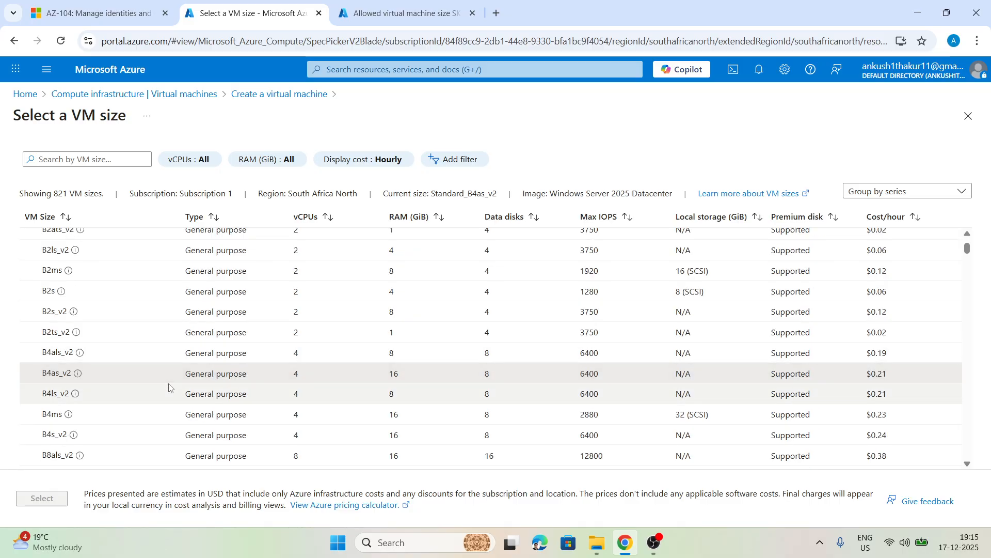
scroll(201, 391, "down", 10)
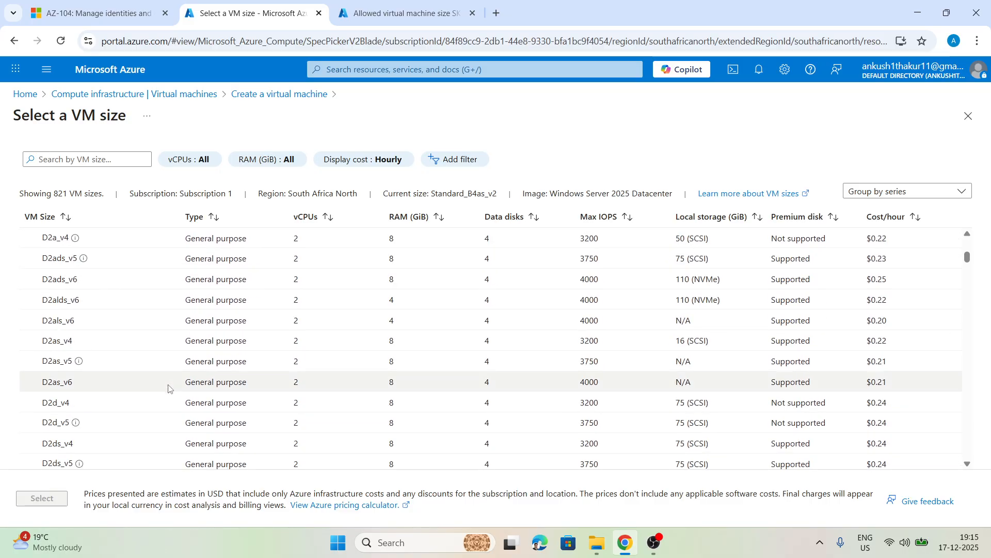
scroll(168, 387, "down", 10)
scroll(169, 391, "down", 10)
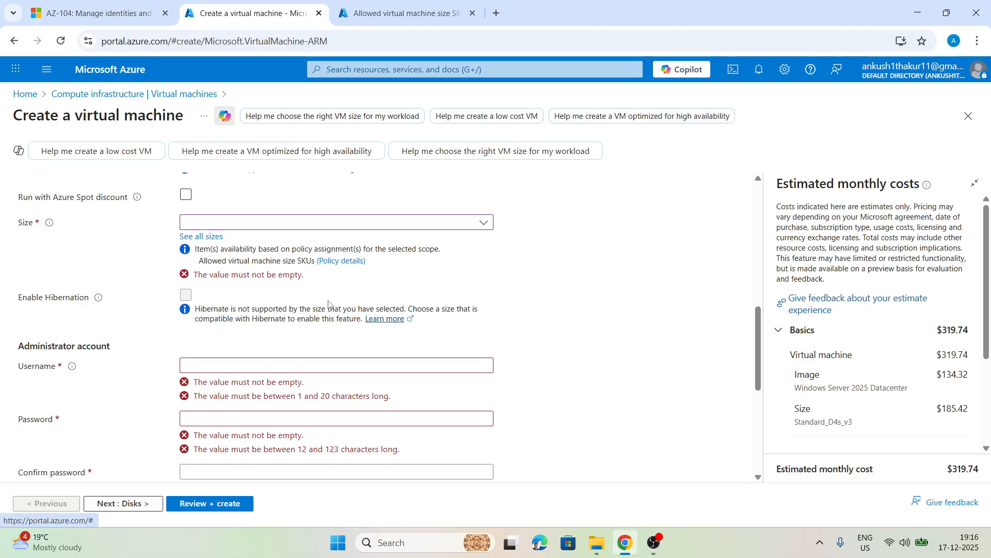
Step: Return to the Policy compliance list and delete the Allowed virtual machine size SKUs assignment from Subscription 1
left_click(369, 3)
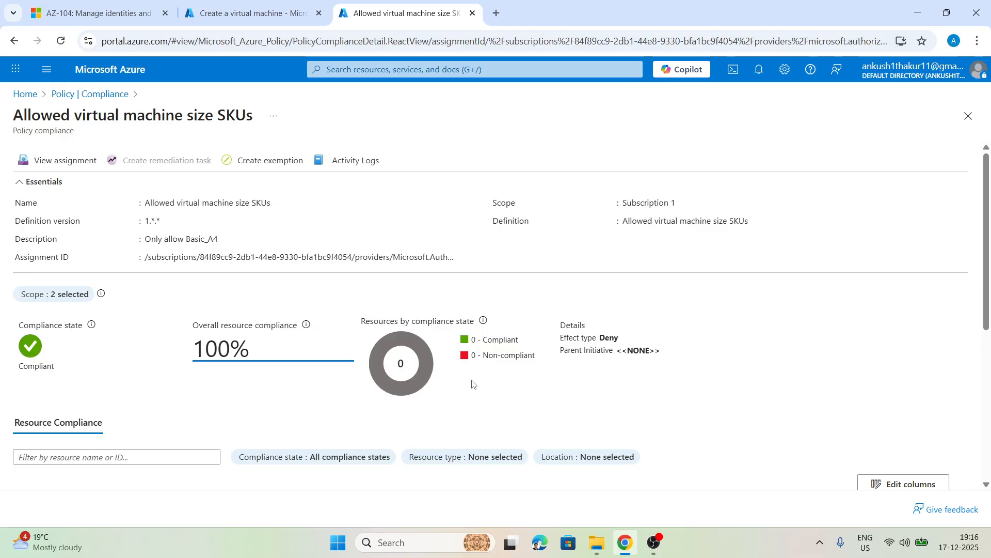
left_click(372, 66)
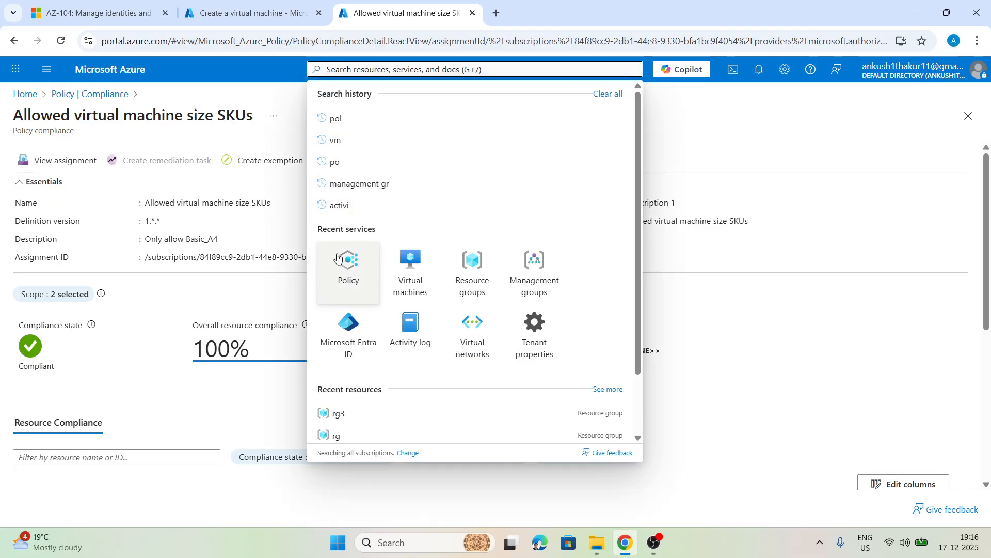
left_click(343, 269)
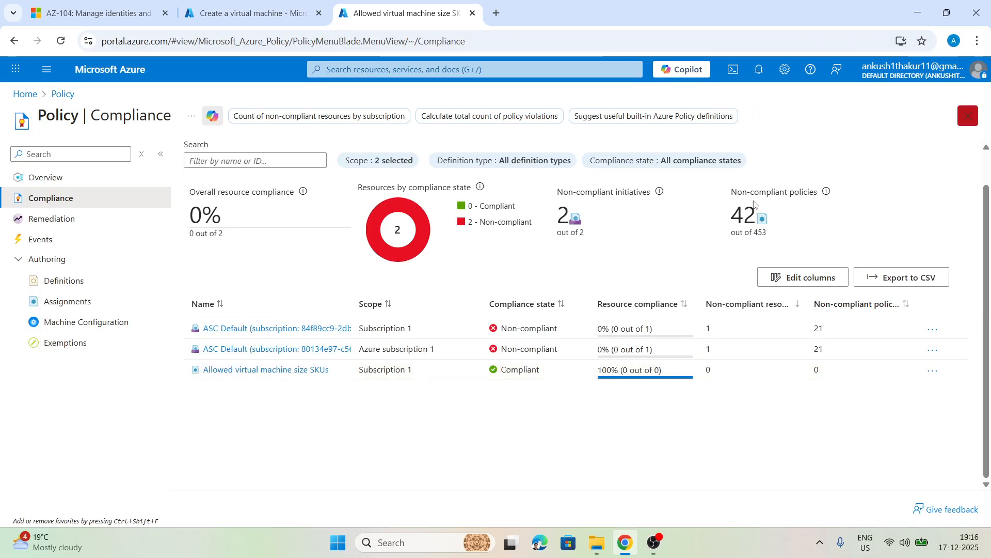
left_click(932, 371)
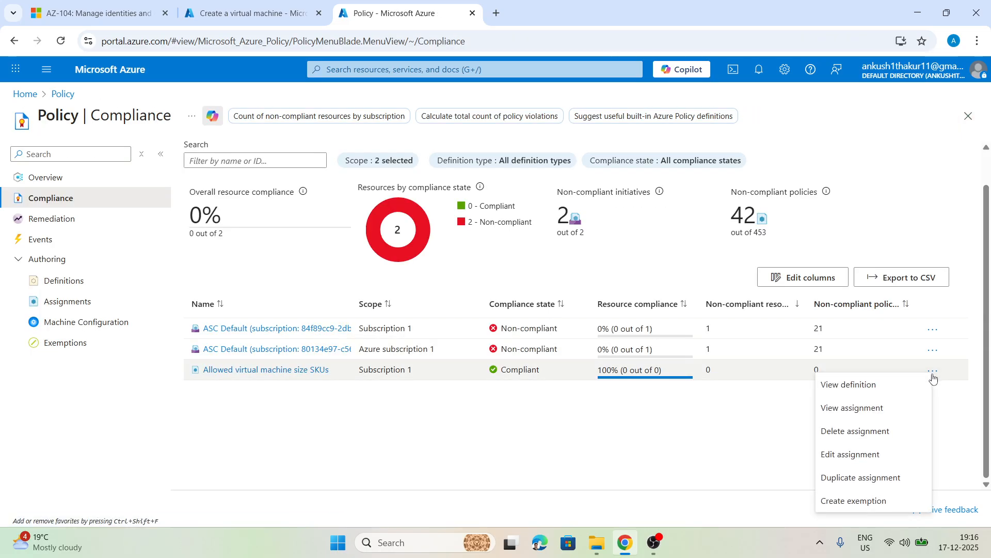
left_click(864, 432)
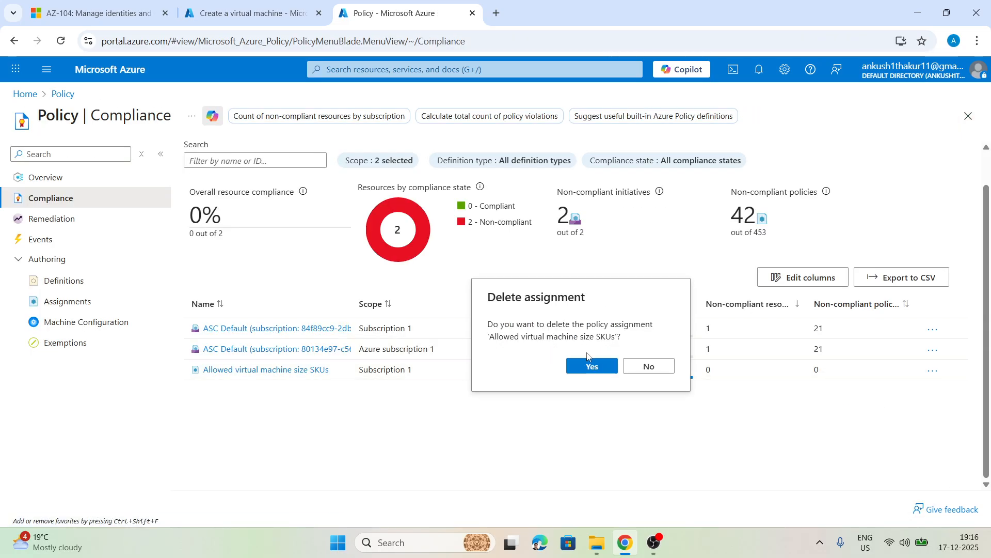
left_click(587, 367)
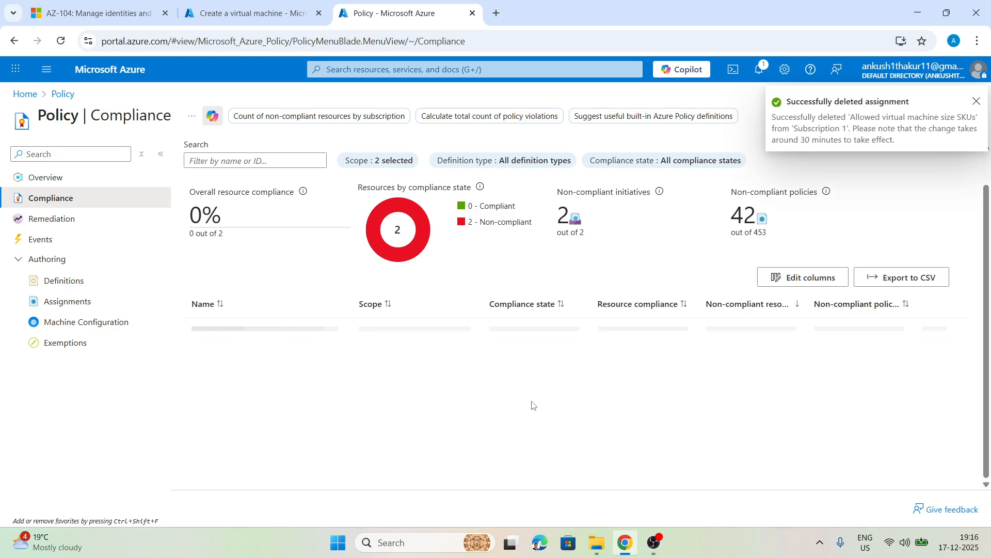